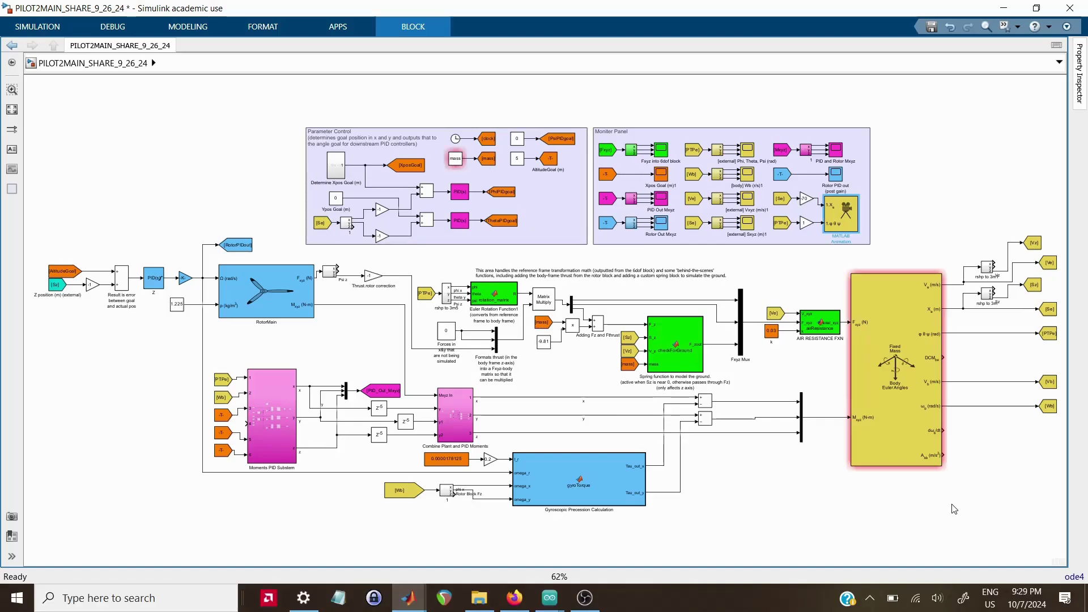
- Run the PILOT2MAIN_working_9_21_24 script to load mass, inertia and thrust values, then return to Simulink
key("alt+Tab")
key("alt+Tab")
key("alt+Tab")
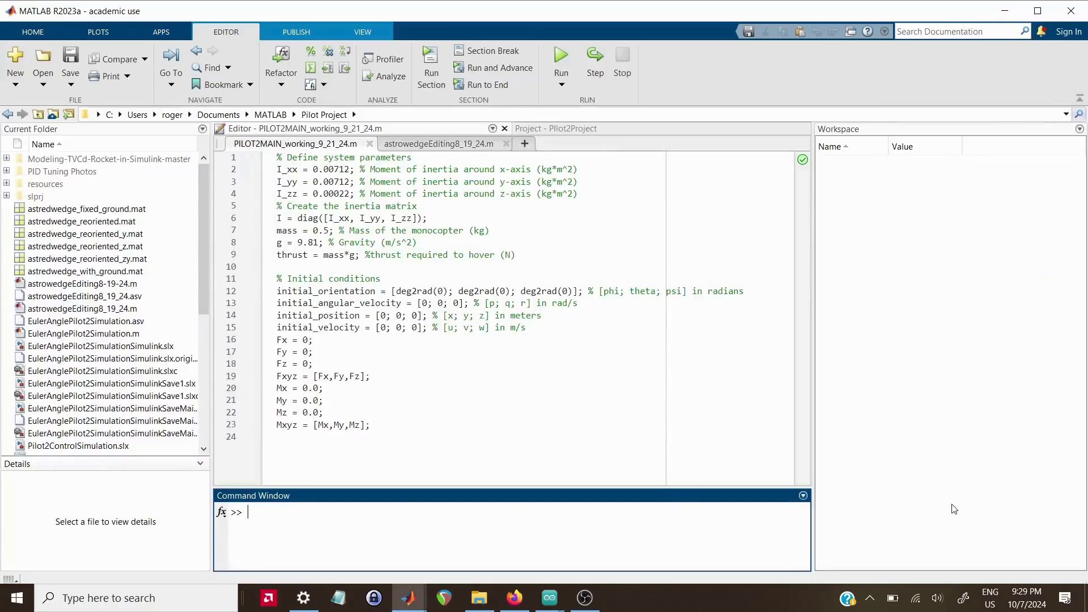
left_click(553, 62)
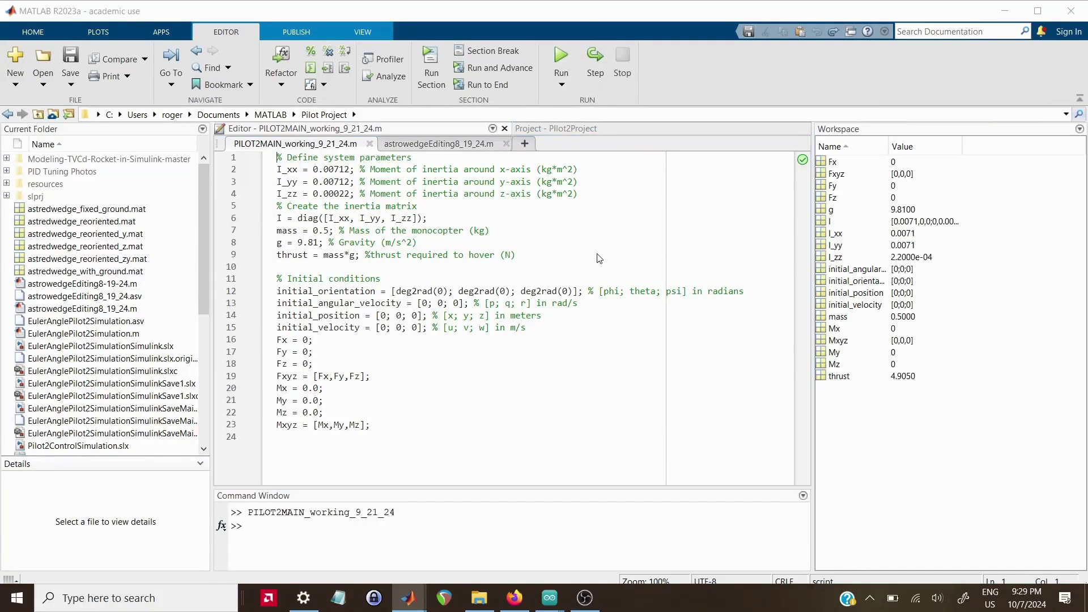
key("alt+Tab")
key("alt+Tab")
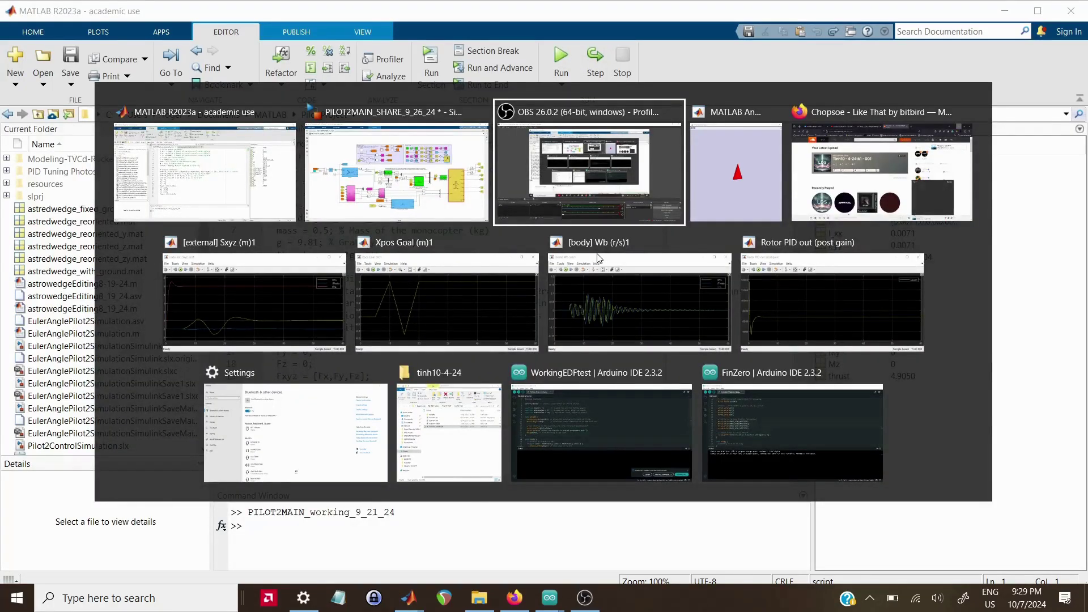
left_click(394, 181)
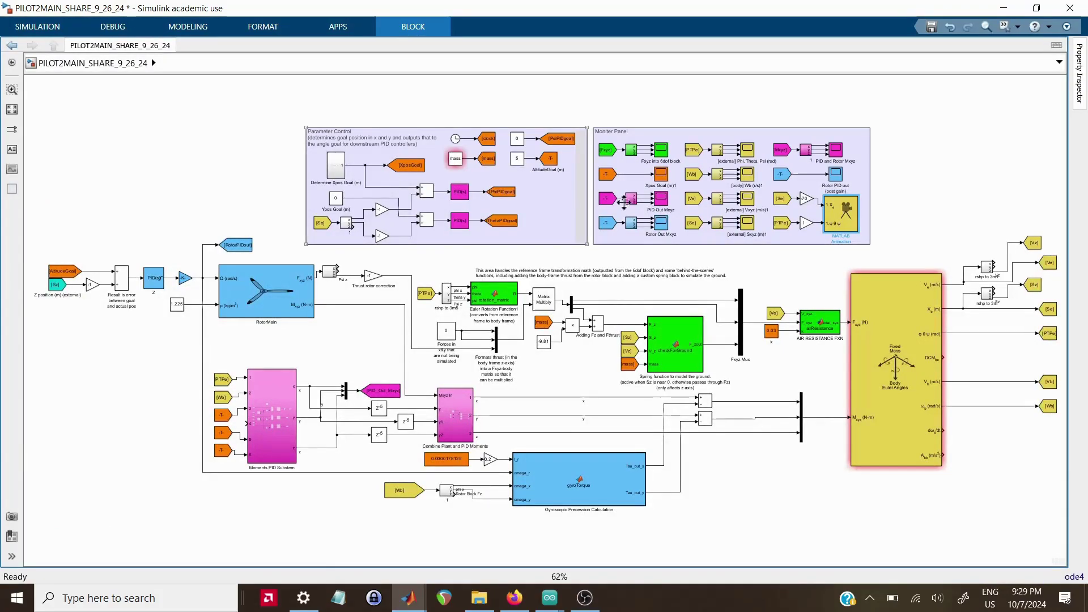
- Open the monocopter animation and the Sxyz and Xpos Goal scopes, then run the 60 s simulation
double_click(845, 223)
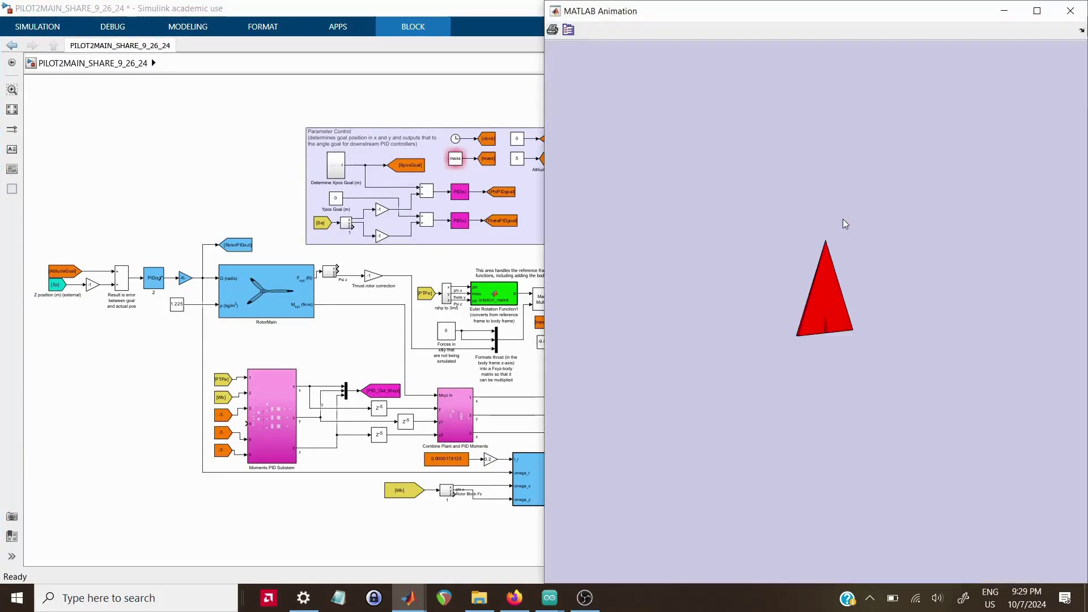
key("alt+Tab")
key("alt+Tab")
key("alt+Tab")
key("alt+Tab")
key("alt+Tab")
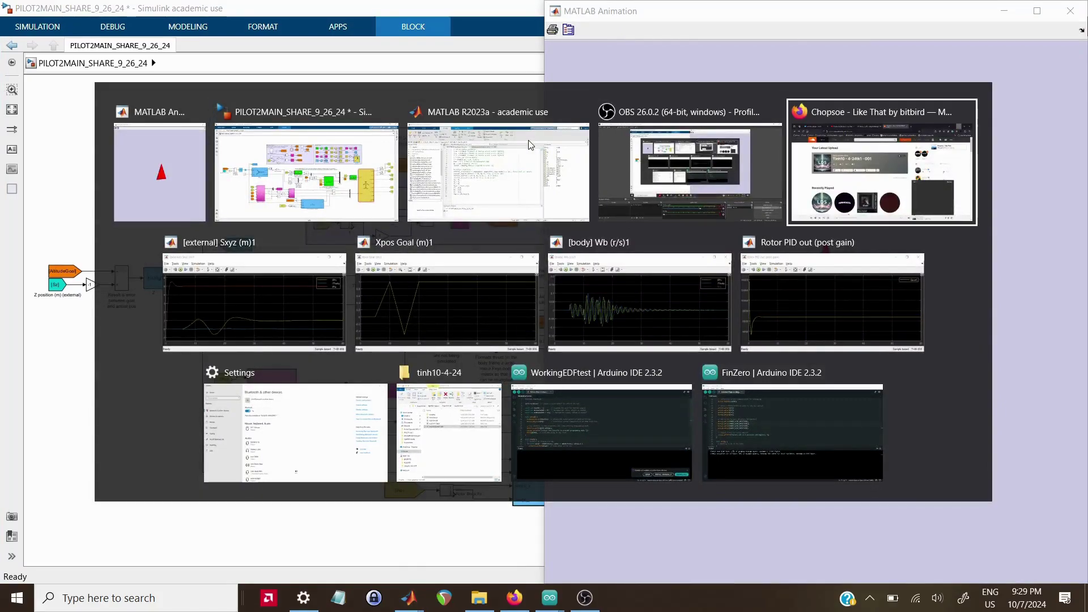
key("alt+Tab")
key("alt+Tab")
key("alt+Tab")
key("alt+Tab")
key("alt+Tab")
key("alt+Tab")
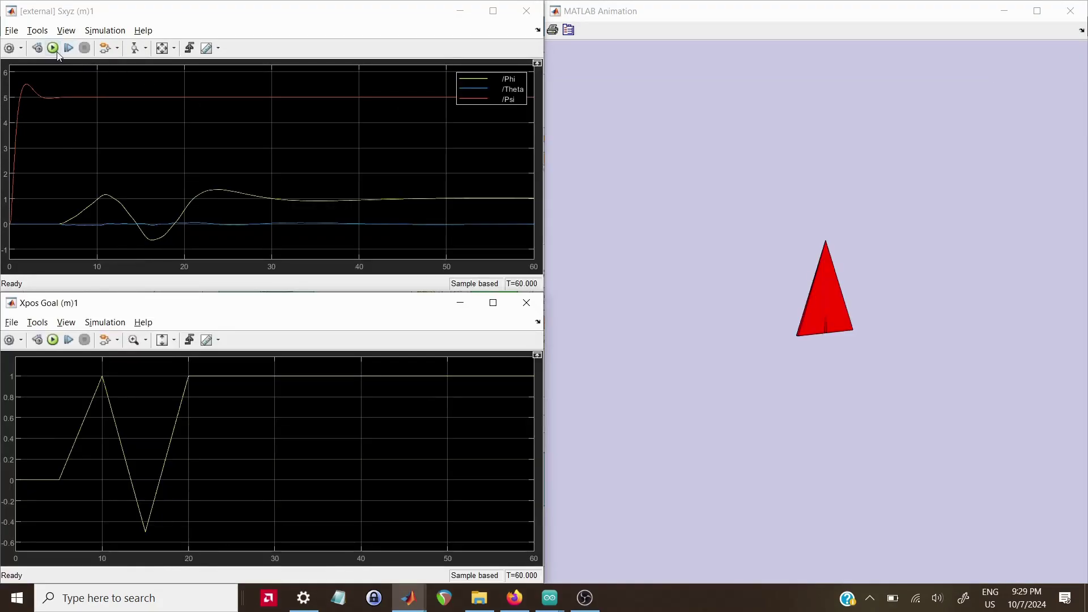
left_click(53, 48)
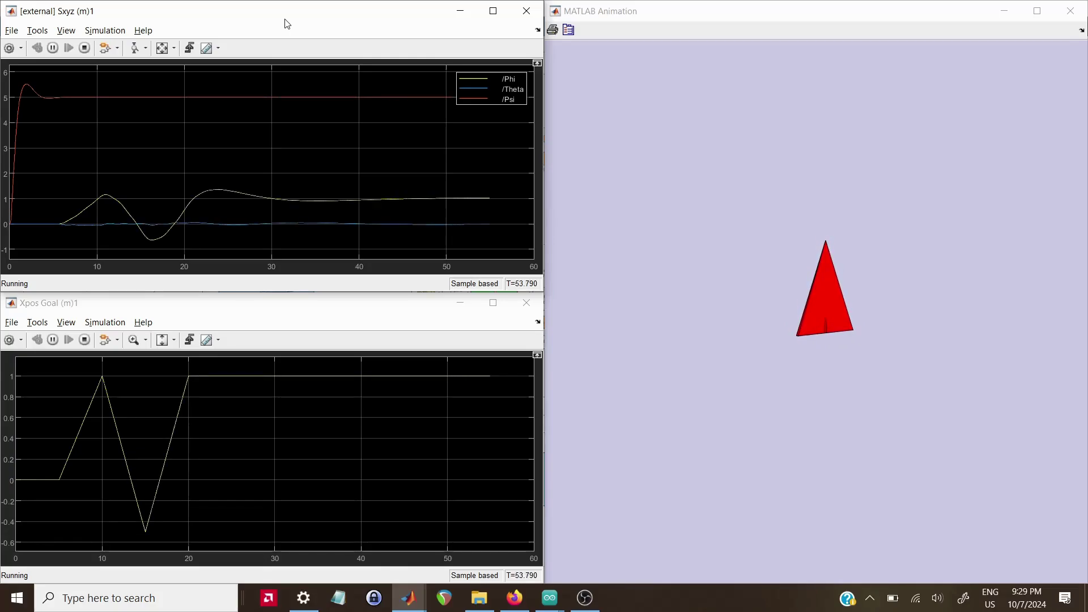
- Review the [body] Wb and Rotor PID out scope plots, then minimize both scope windows
key("alt+Tab")
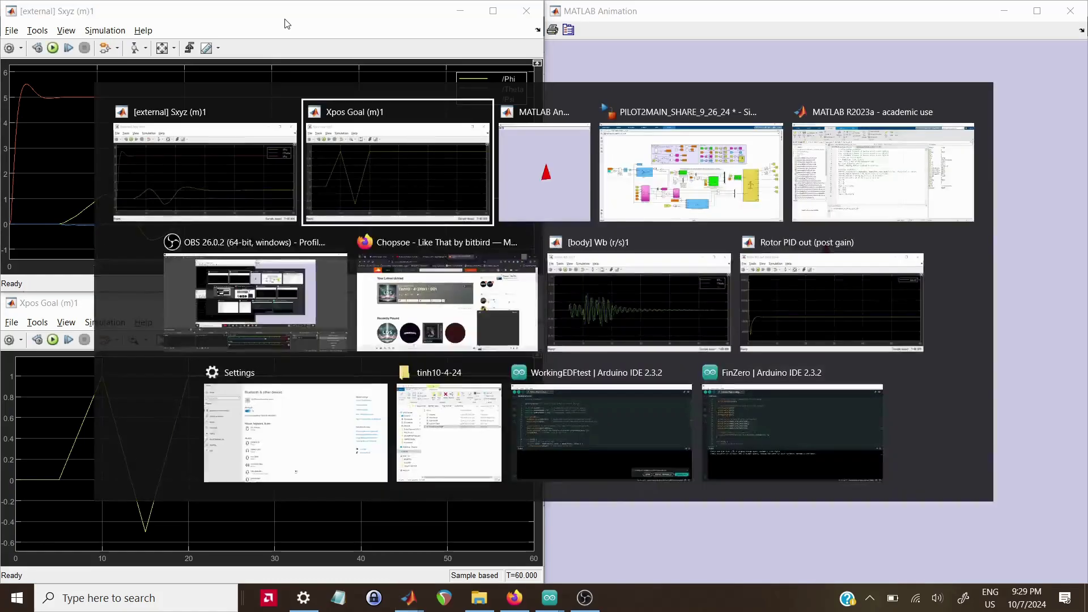
left_click(611, 327)
key("alt+Tab")
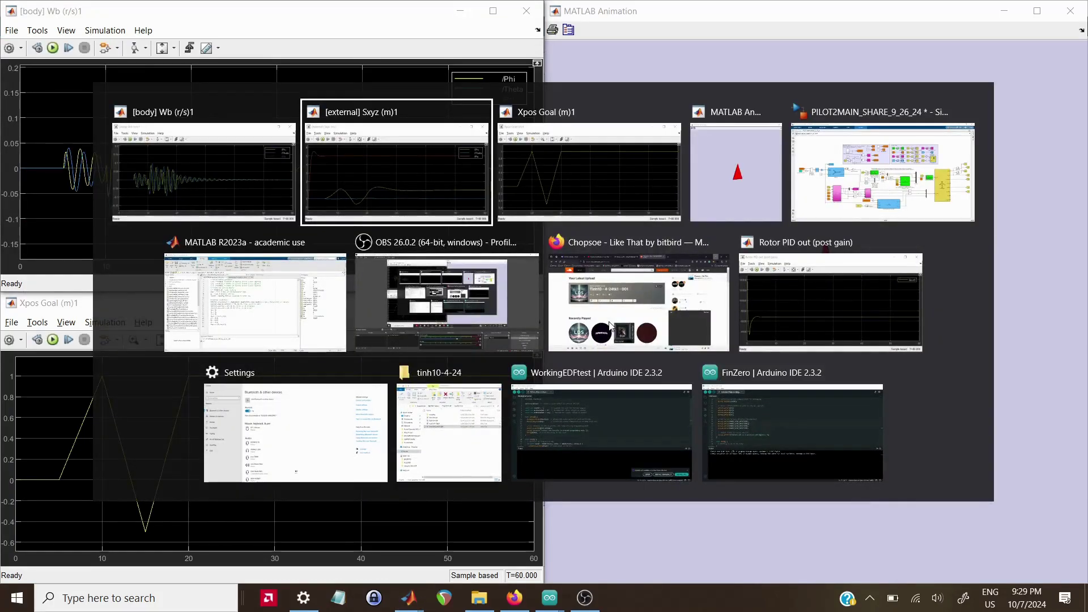
left_click(825, 329)
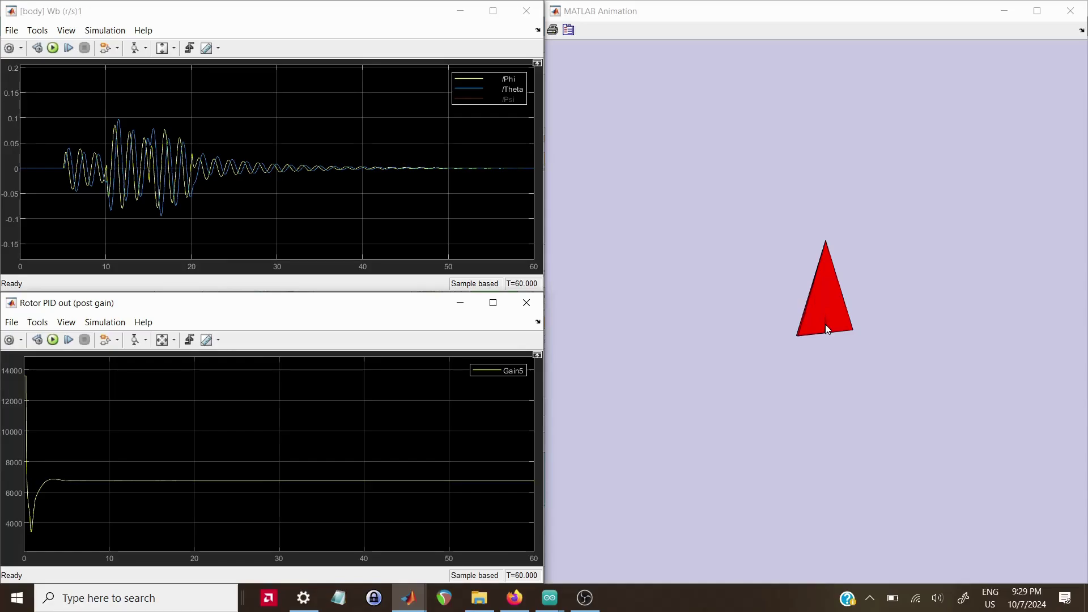
left_click(463, 17)
left_click(461, 18)
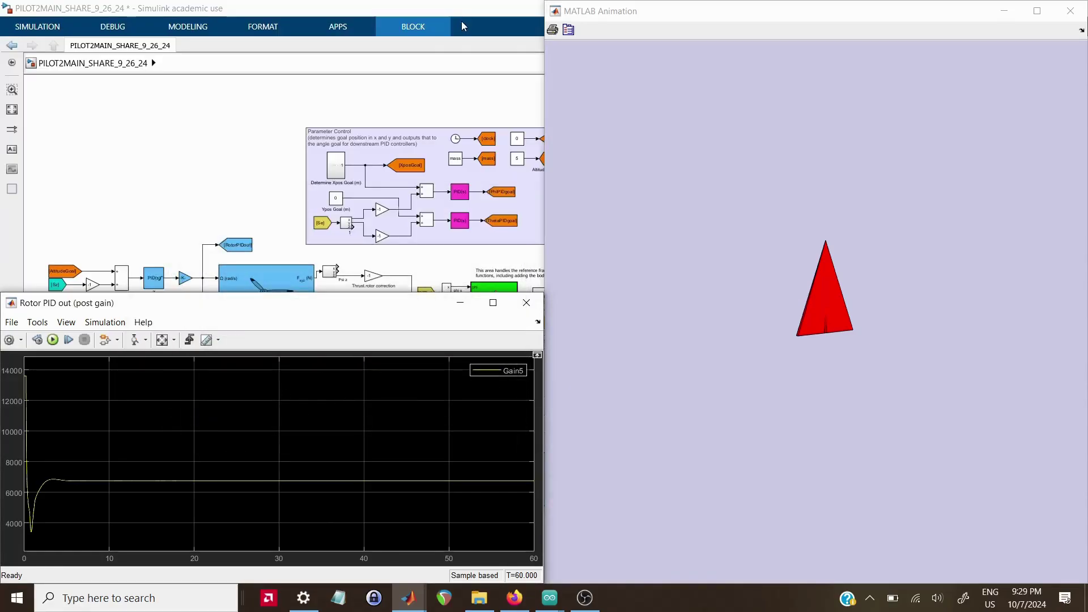
- Back in the model, select the Xpos Goal slider and the Xpos Goal (m)1 scope block
left_click(417, 97)
left_click(418, 98)
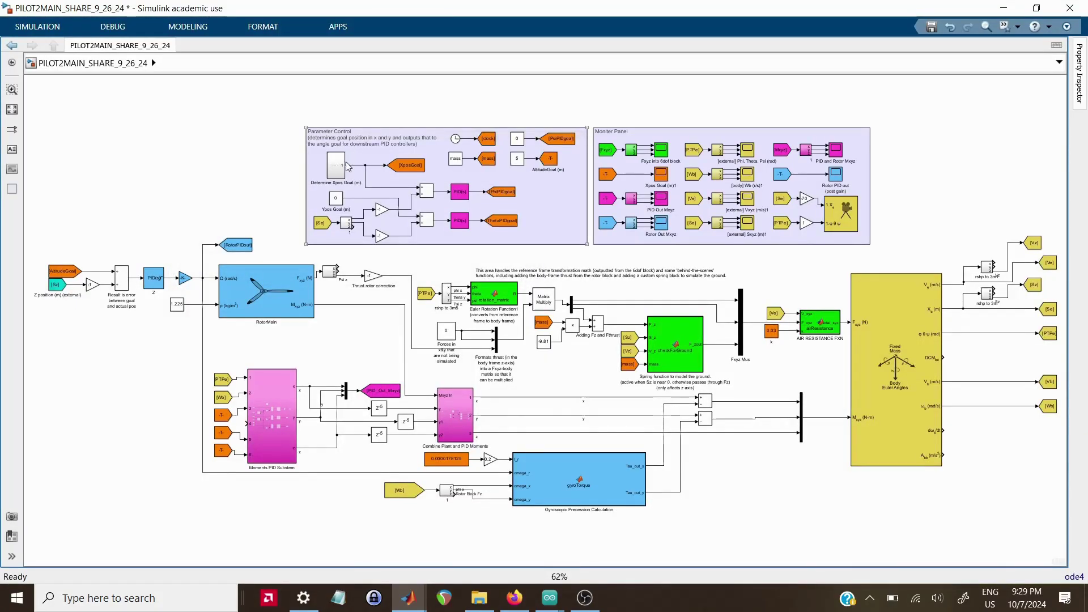
left_click(335, 176)
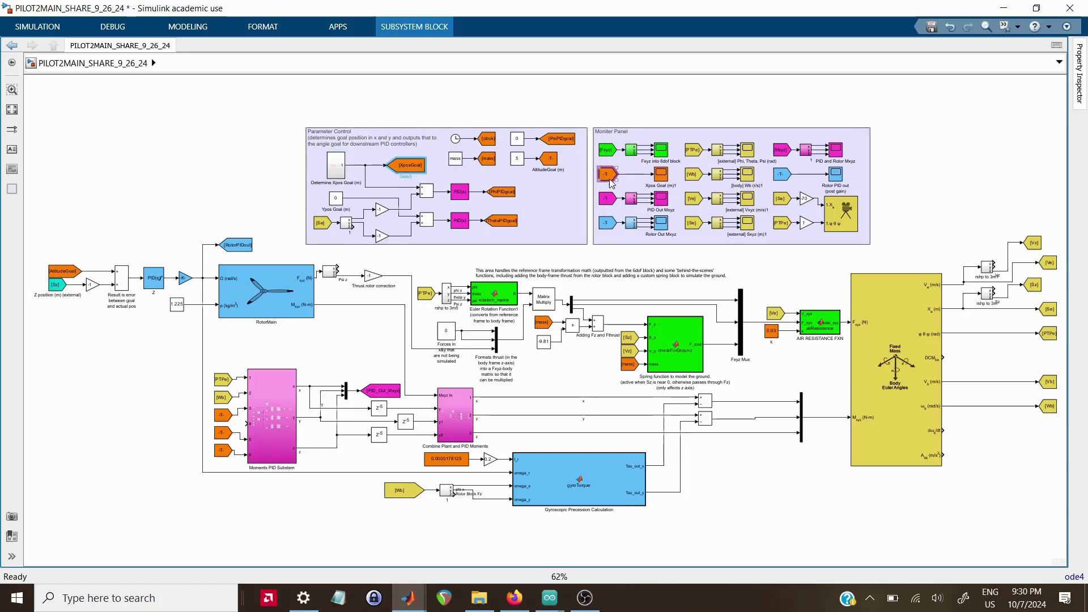
left_click(662, 175)
- Open the Xpos Goal scope, then hide /Psi and /Theta in the Sxyz scope to show only /Phi
double_click(661, 176)
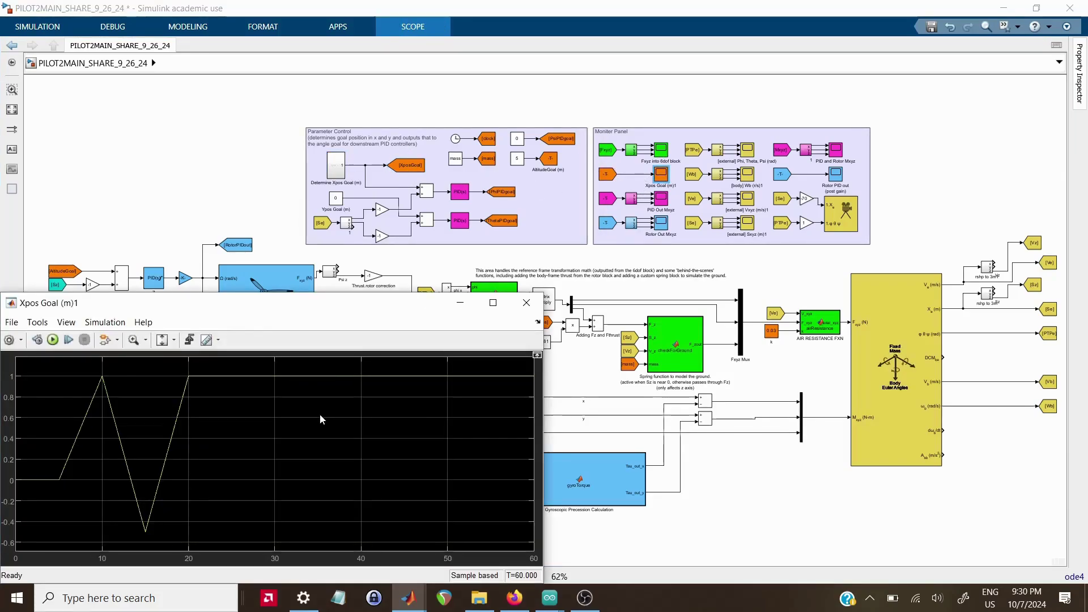
key("alt+Tab")
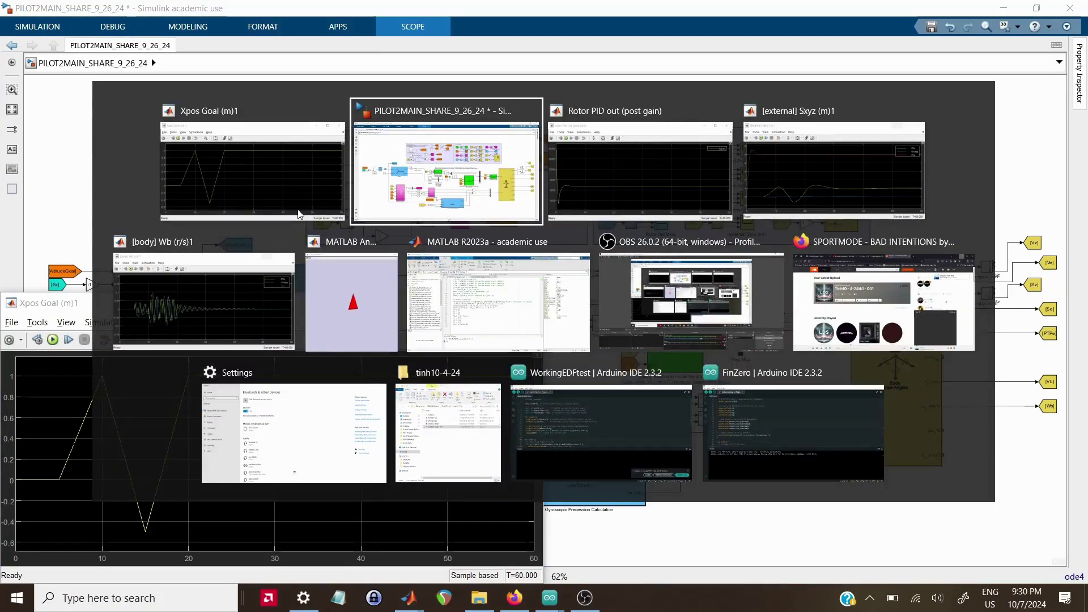
key("Tab")
key("Tab")
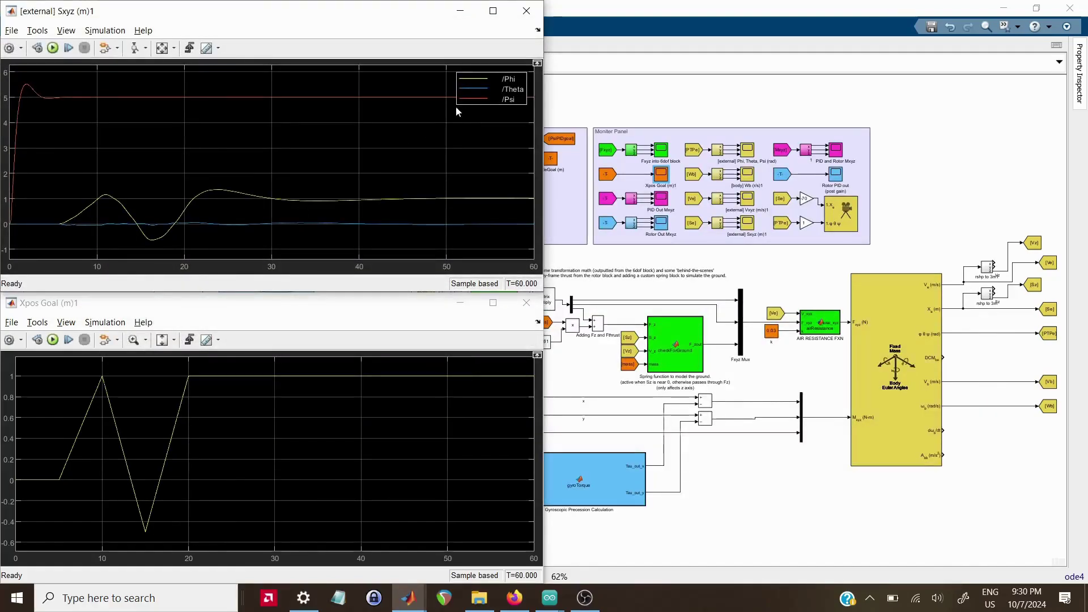
left_click(467, 99)
left_click(468, 89)
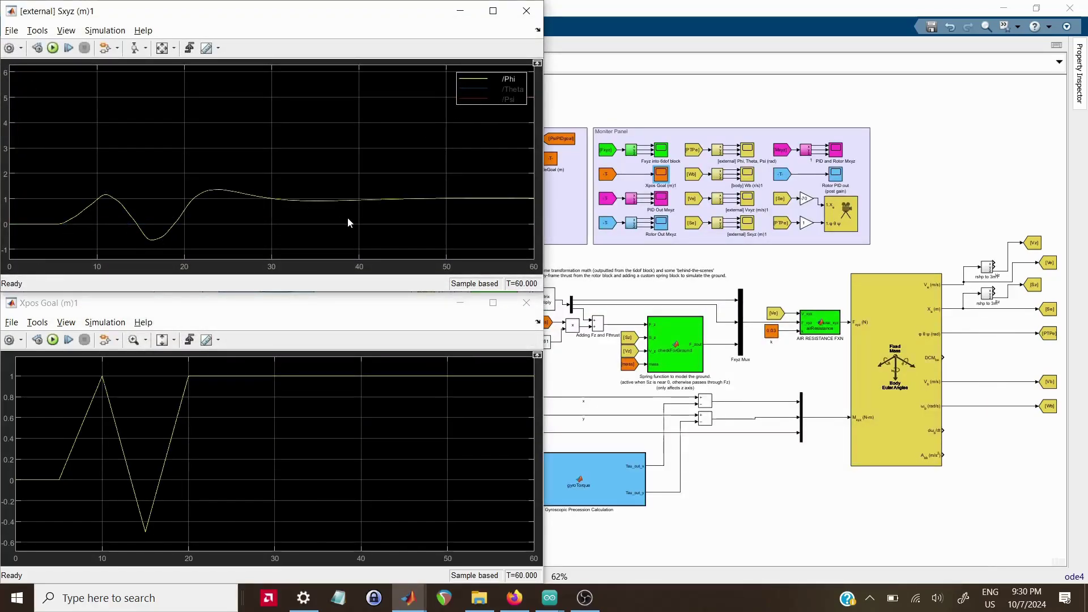
- Restore /Psi and /Theta, then hide /Phi and /Theta to leave only the /Psi trace
left_click(474, 96)
left_click(474, 90)
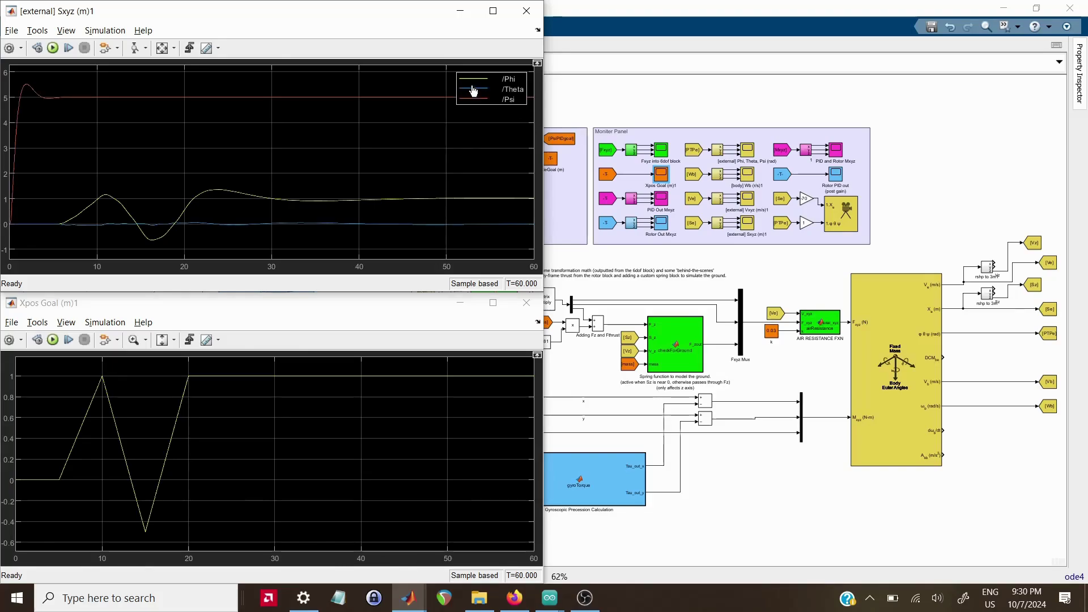
left_click(474, 80)
left_click(475, 91)
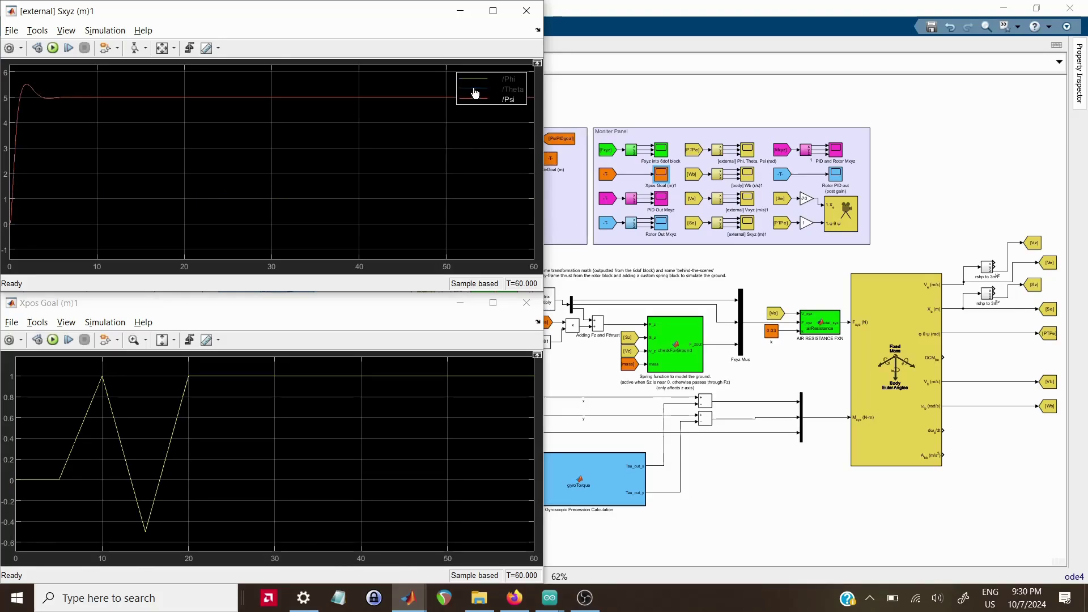
key("alt+Tab")
key("alt+Tab")
key("alt+Tab")
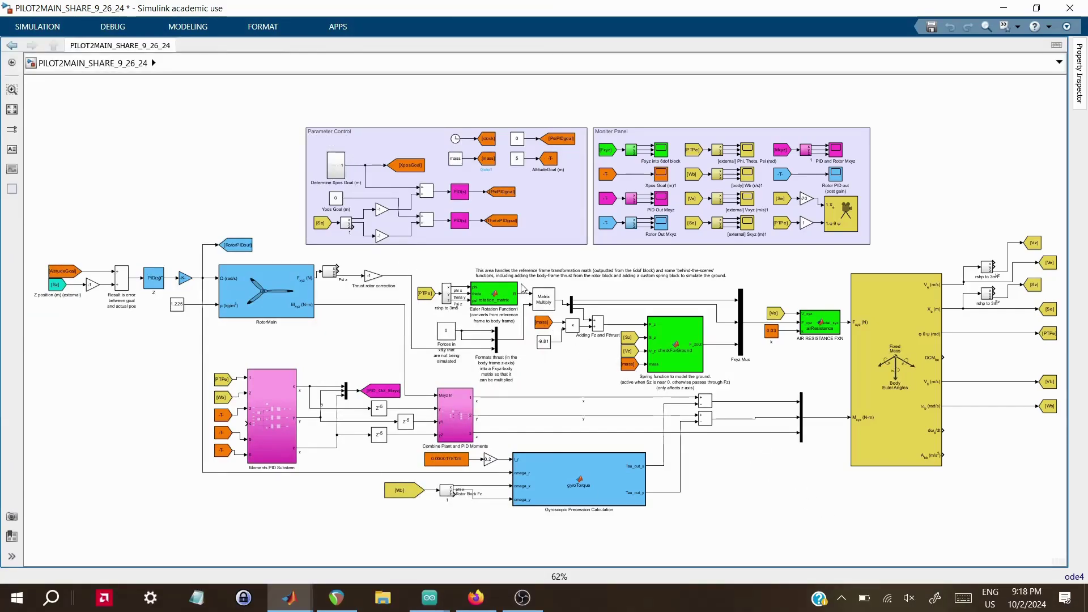
- Inspect the Euler Rotation Function1 block and the 6DOF block
left_click(502, 300)
left_click(879, 354)
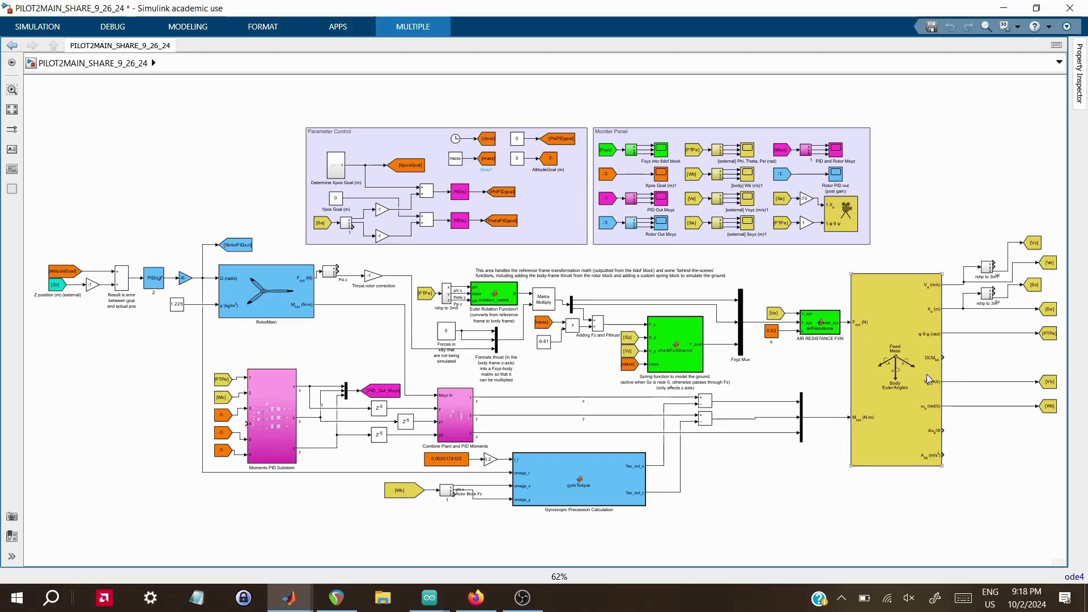
scroll(927, 376, "up", 5)
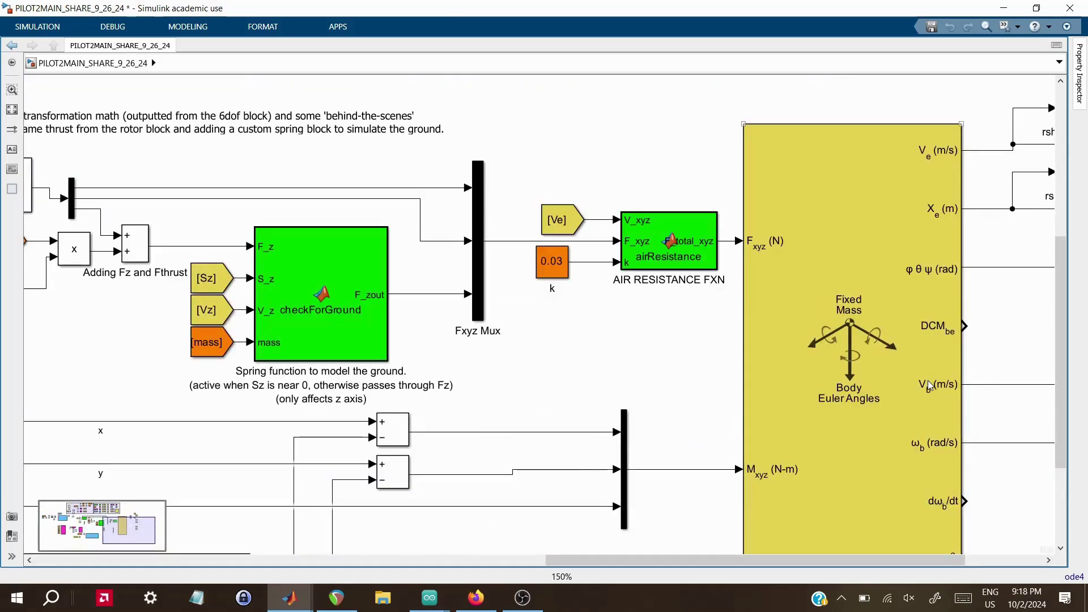
left_click_drag(1065, 380, 1064, 400)
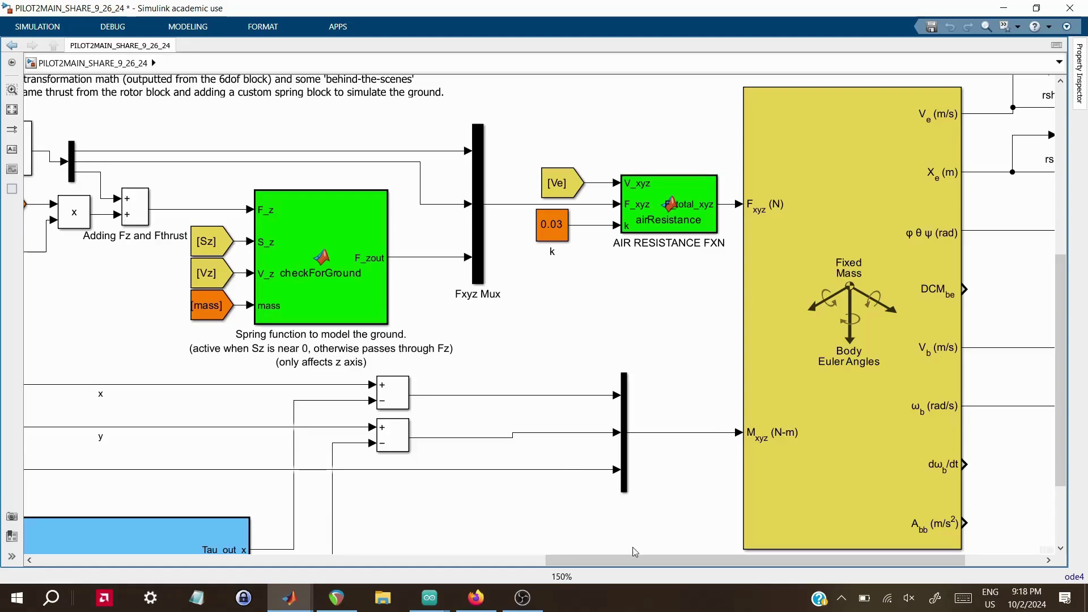
- Pan to the rotation_matrix area, inspect the [PTPe] source and Matrix Multiply block, then fit the model
right_click(564, 560)
left_click(574, 561)
left_click_drag(574, 561, 397, 524)
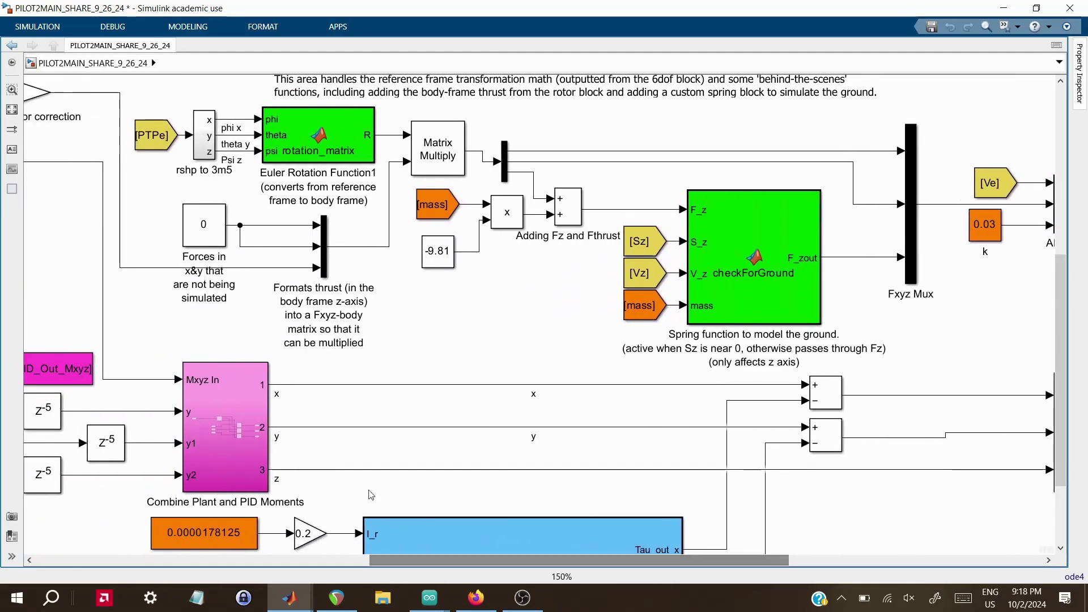
left_click(162, 139)
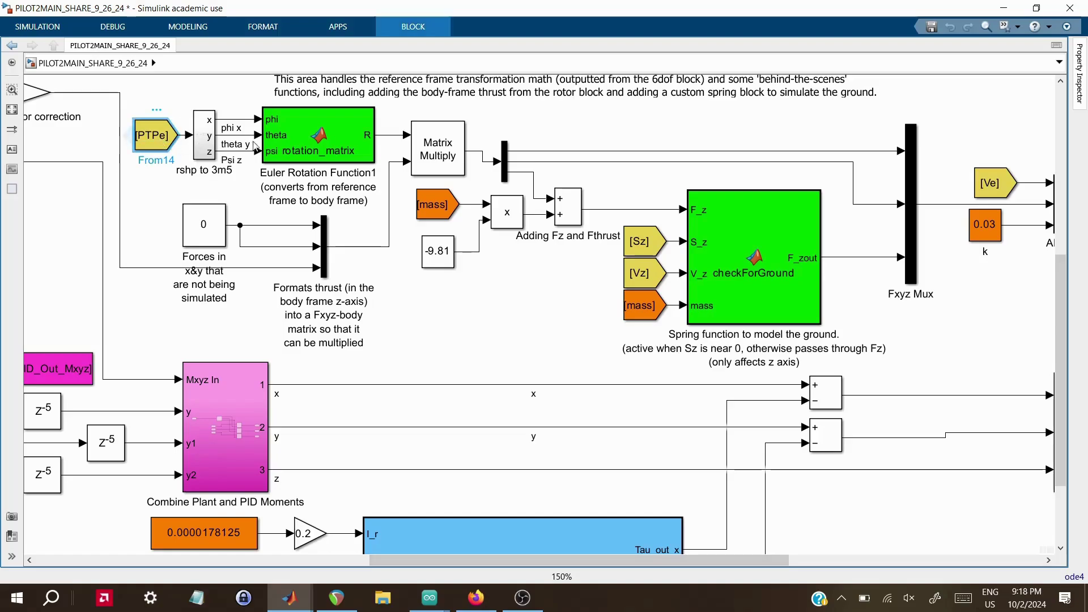
left_click(417, 143)
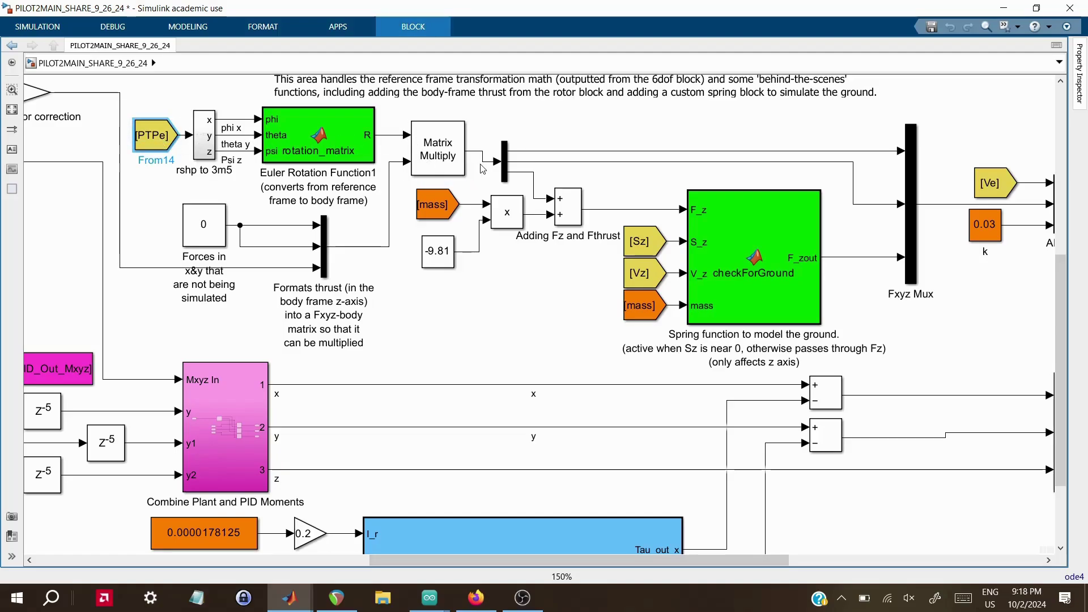
left_click(649, 133)
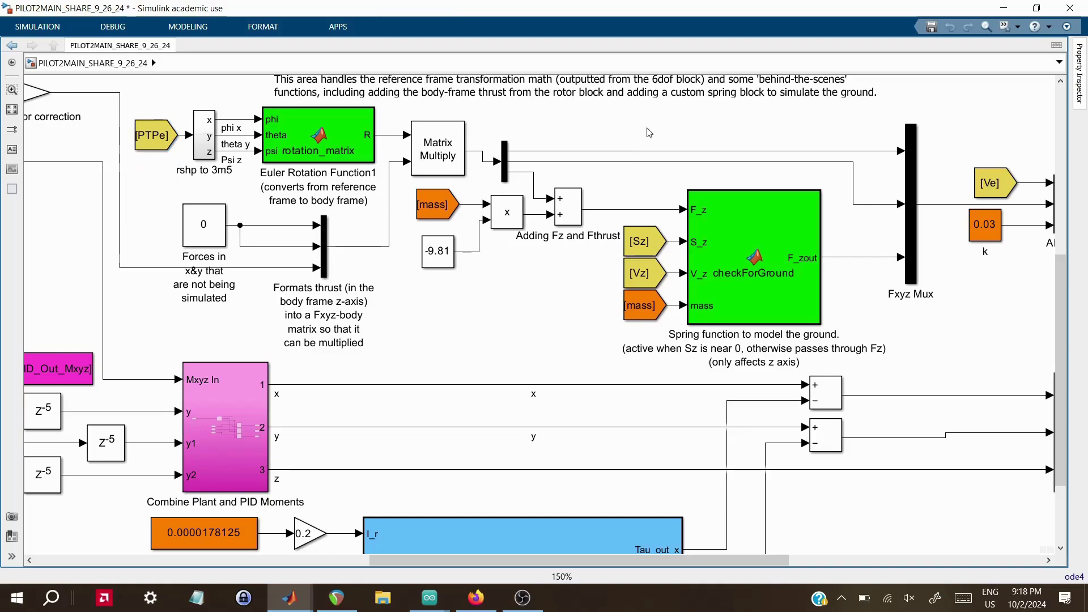
left_click(10, 111)
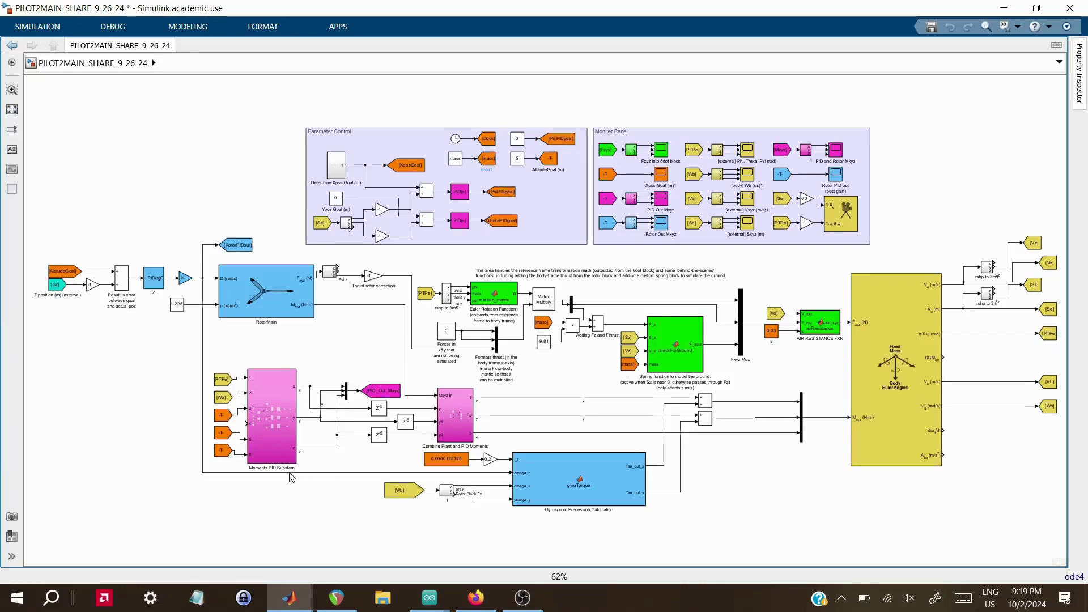
- Inspect the [Wb] source, then view RotorMain's modeling options and close its parameters unchanged
left_click(223, 398)
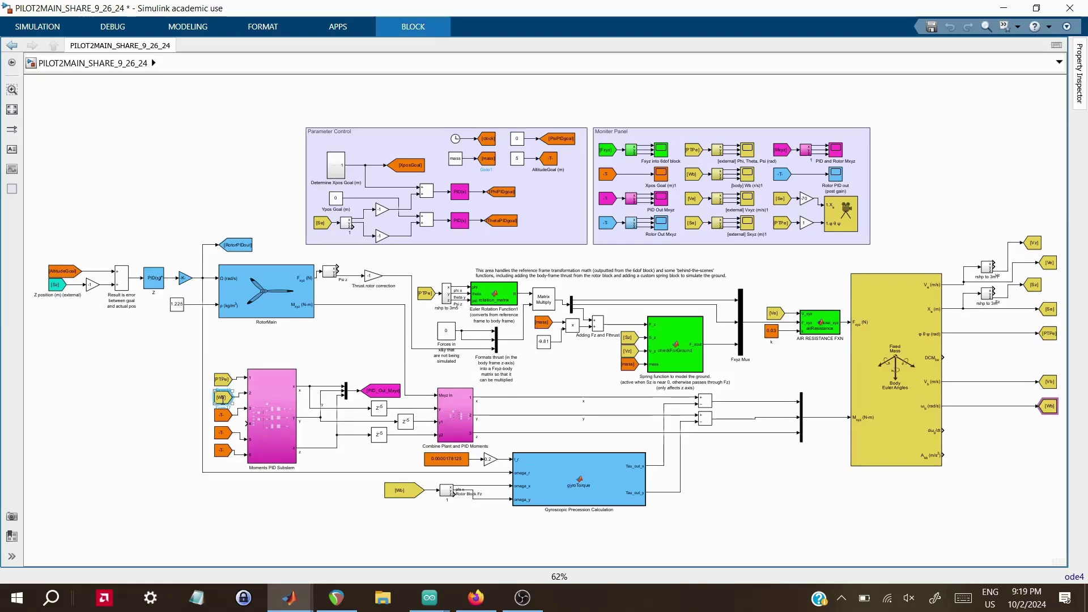
left_click(154, 418)
left_click(250, 293)
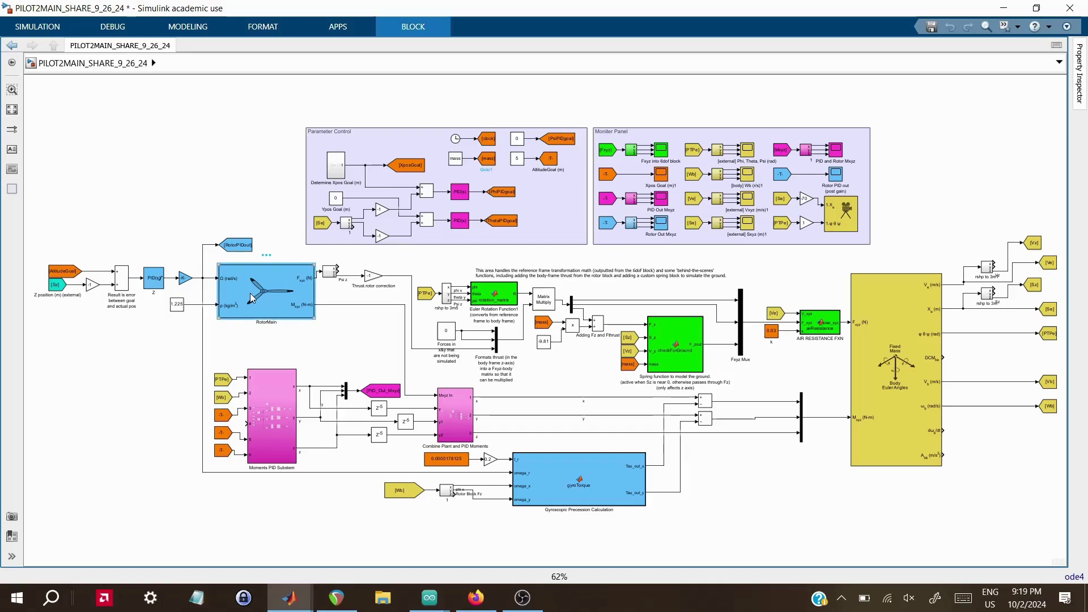
scroll(250, 294, "up", 5)
double_click(250, 294)
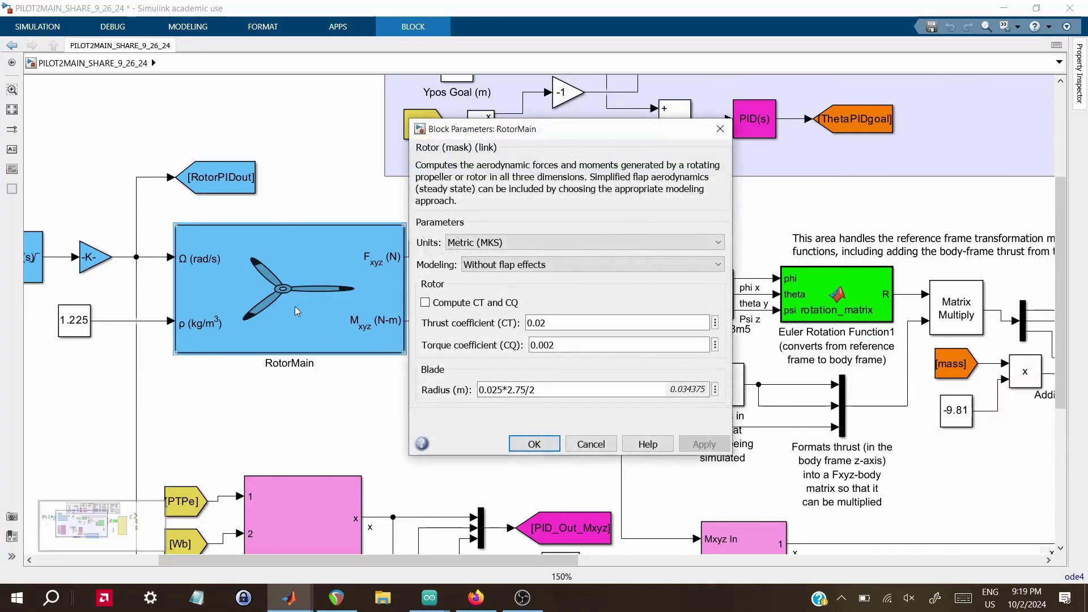
left_click(556, 268)
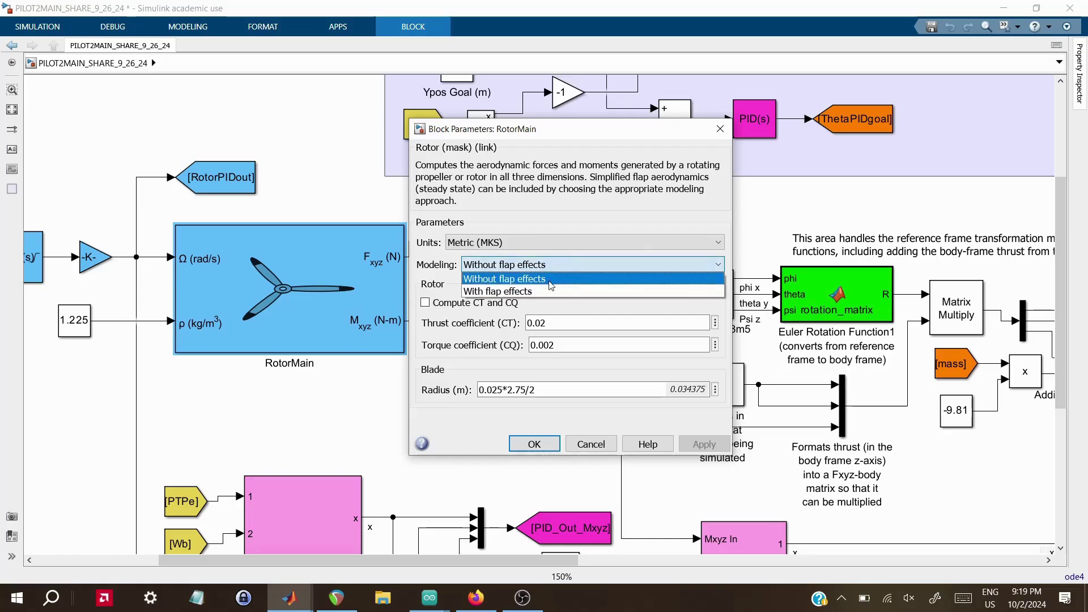
left_click(534, 446)
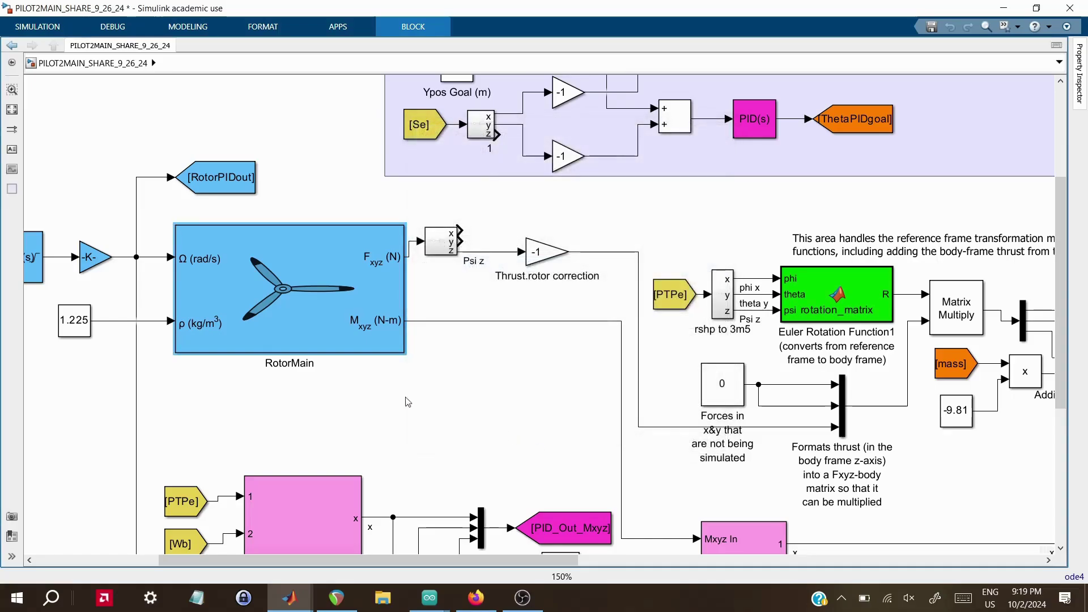
- Trace RotorMain's xyz output and moment signal to Mxyz In, then select the altitude PID block Z
left_click_drag(345, 556, 226, 539)
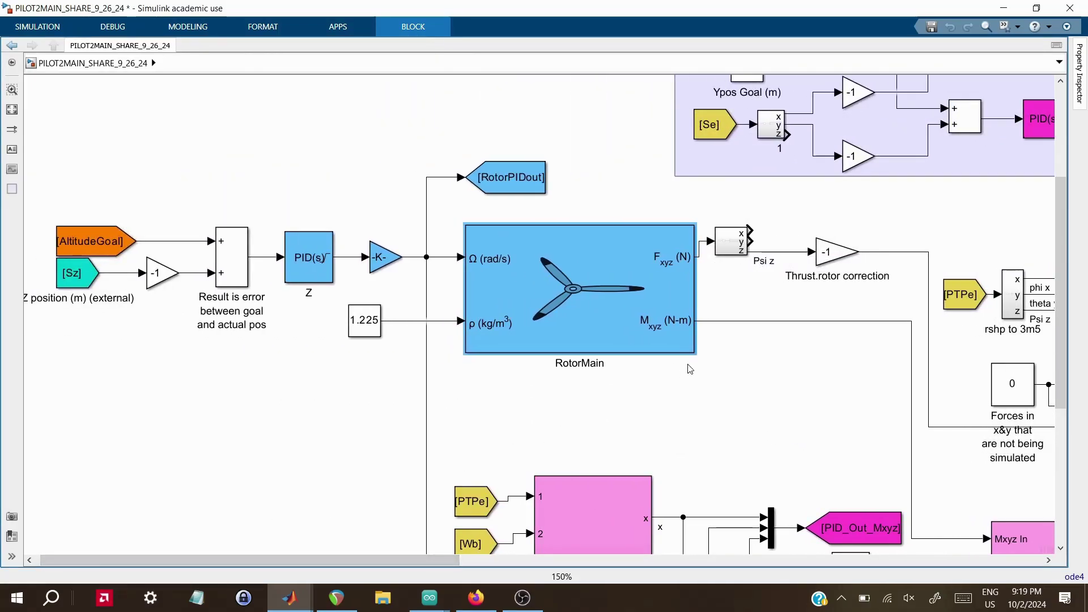
left_click(731, 245)
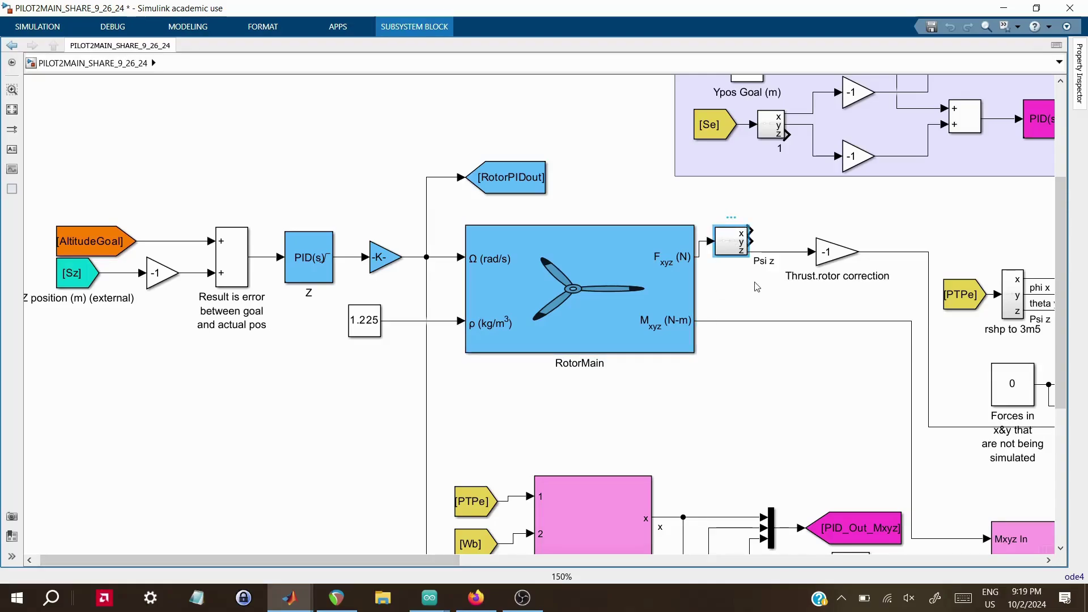
left_click(779, 327)
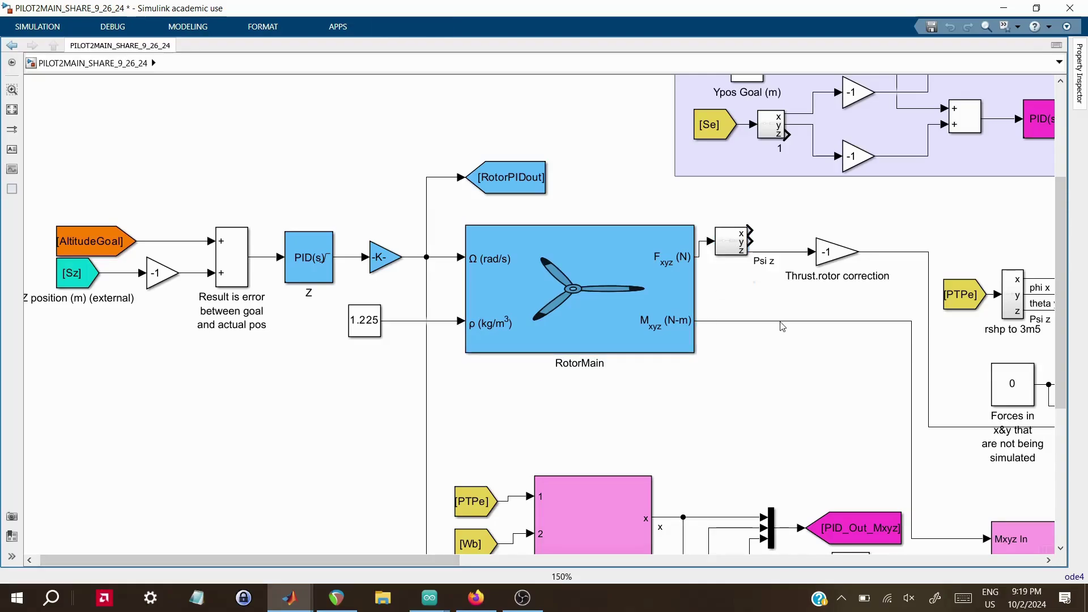
left_click(780, 322)
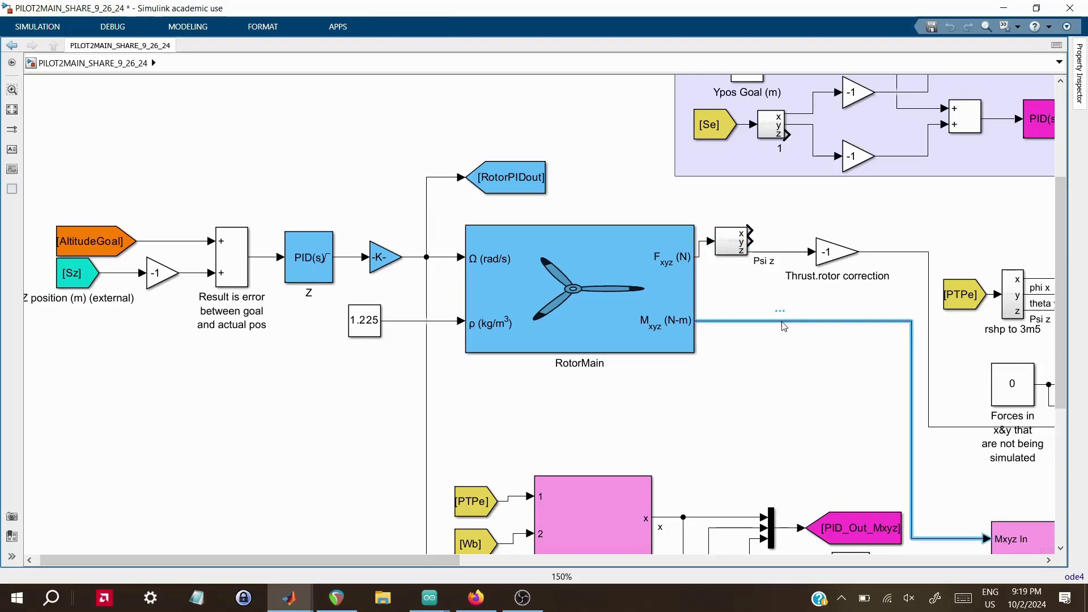
left_click(229, 122)
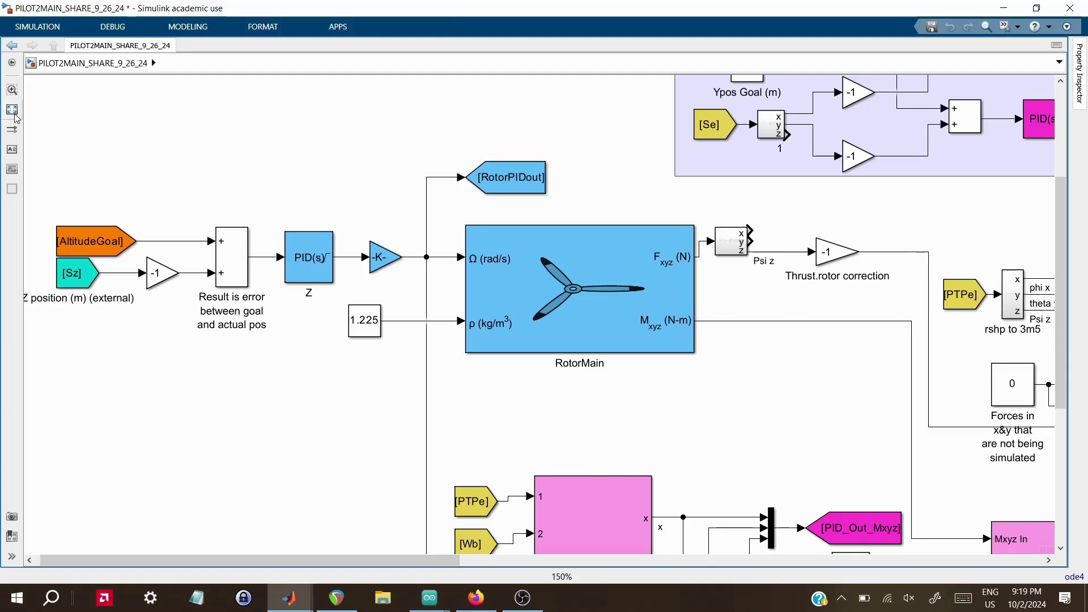
left_click(291, 247)
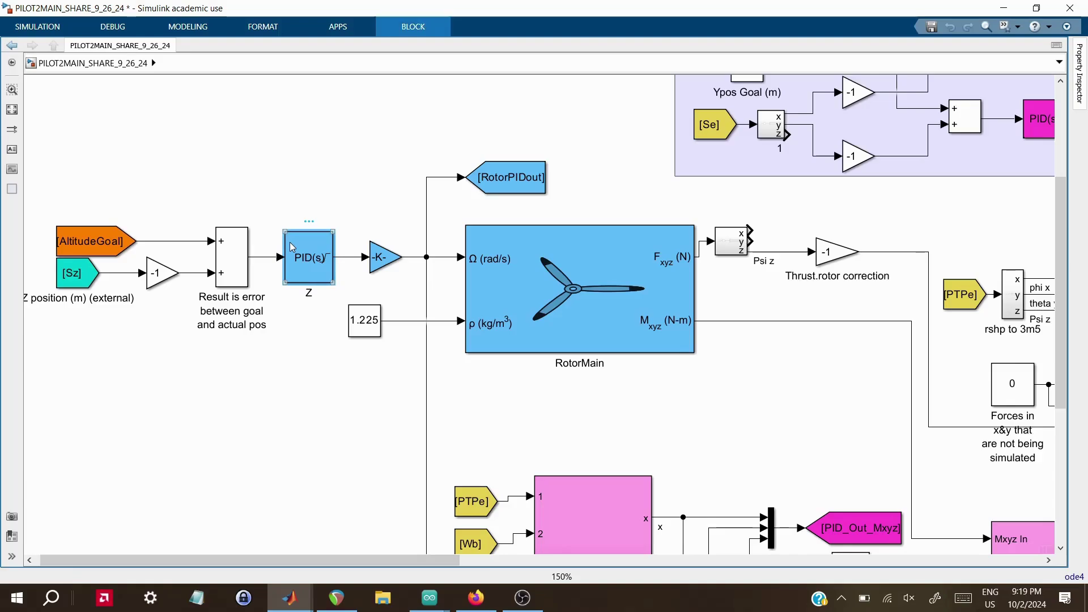
- Check the Z PID gains (P 1.3, I 1.5, D 0.7, N 150) unchanged, then refit the whole model
double_click(291, 247)
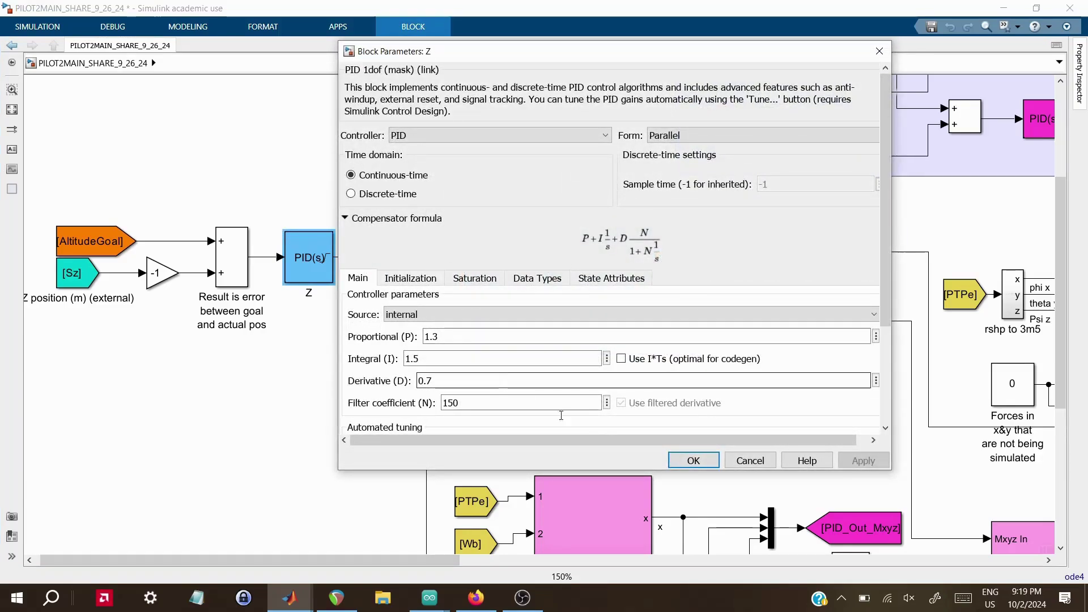
left_click(692, 460)
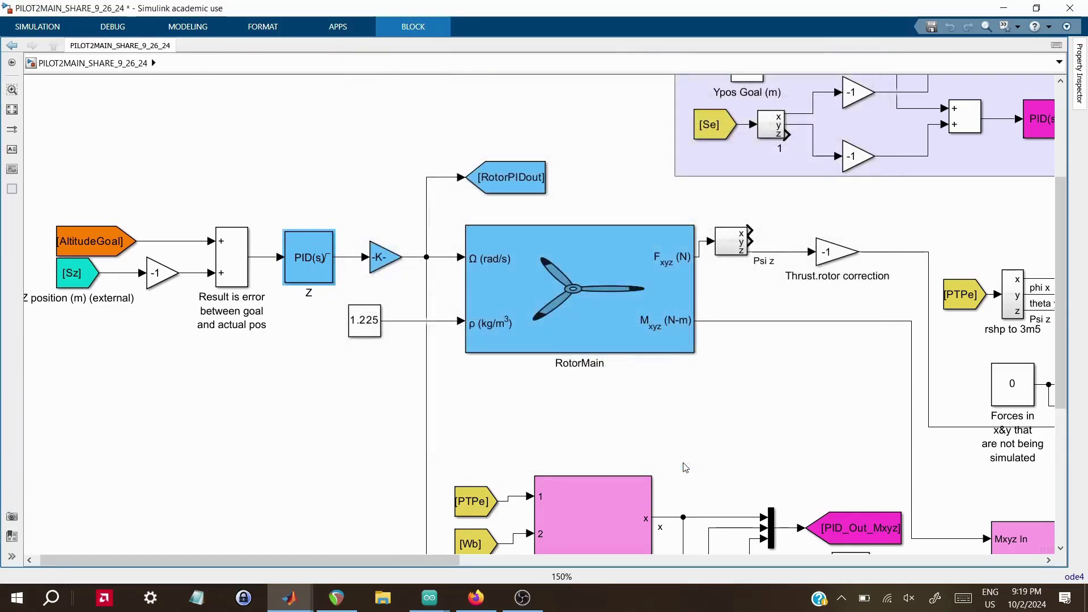
left_click(12, 111)
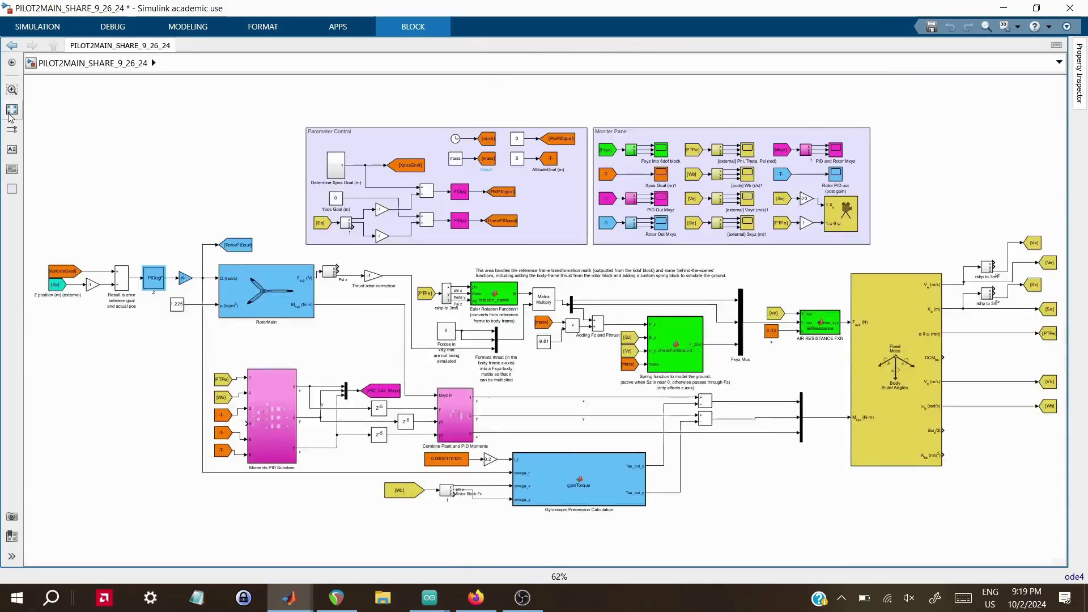
left_click(556, 469)
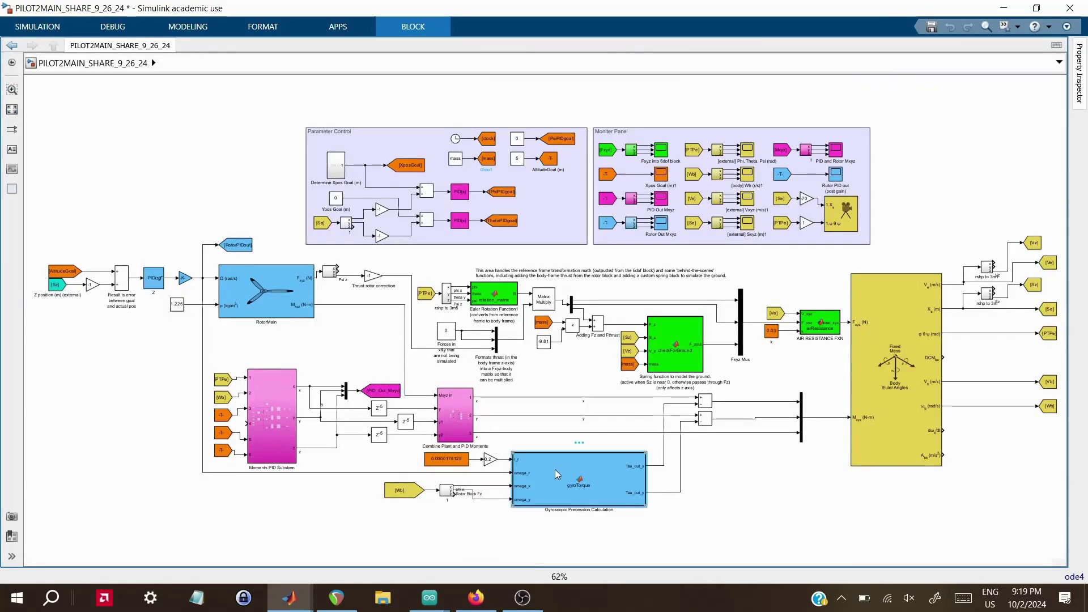
- Inspect the gyro block's [Wb] input and 0.0000178125 constant, view the gyroTorque code, then return to top level
scroll(595, 527, "up", 5)
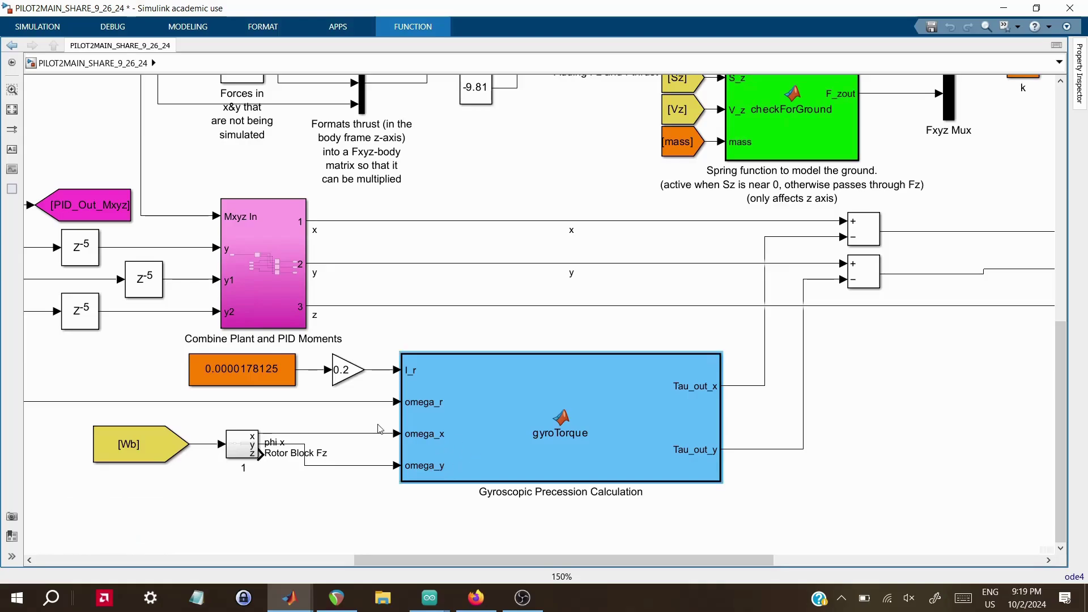
left_click(157, 447)
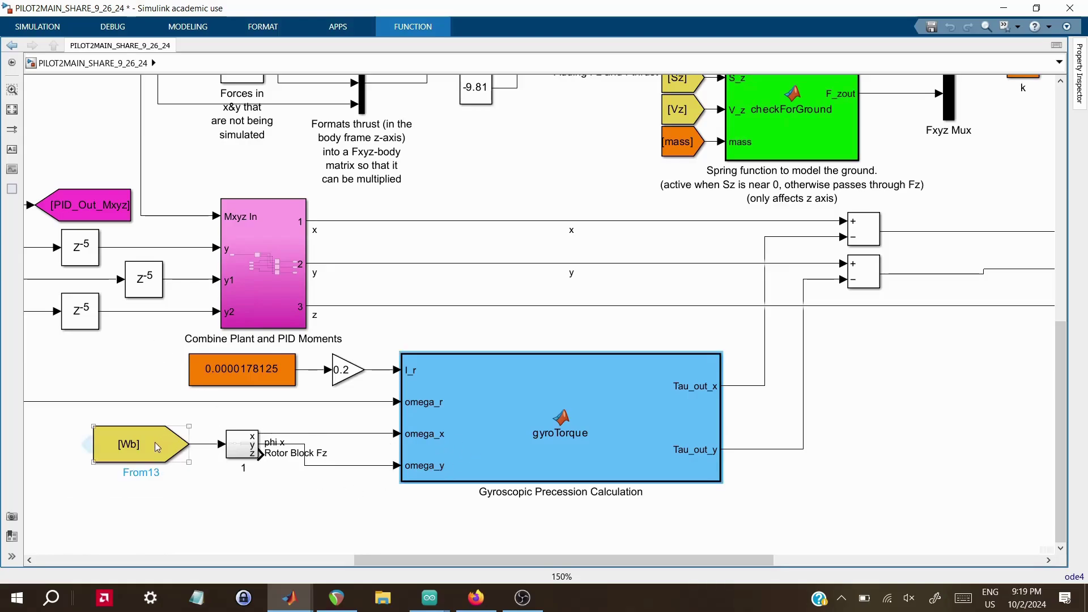
left_click(244, 373)
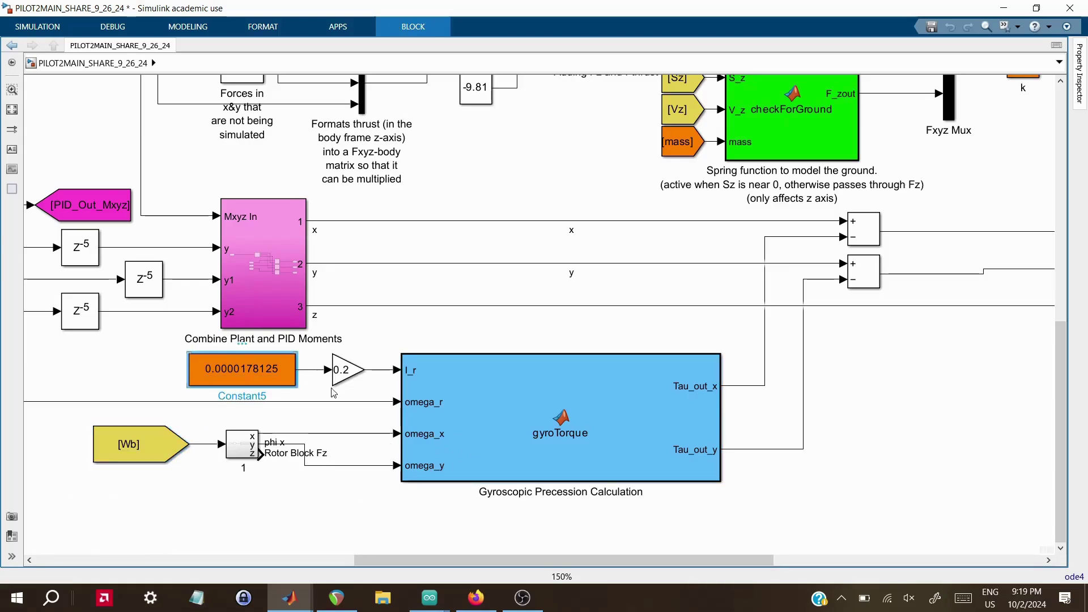
double_click(511, 418)
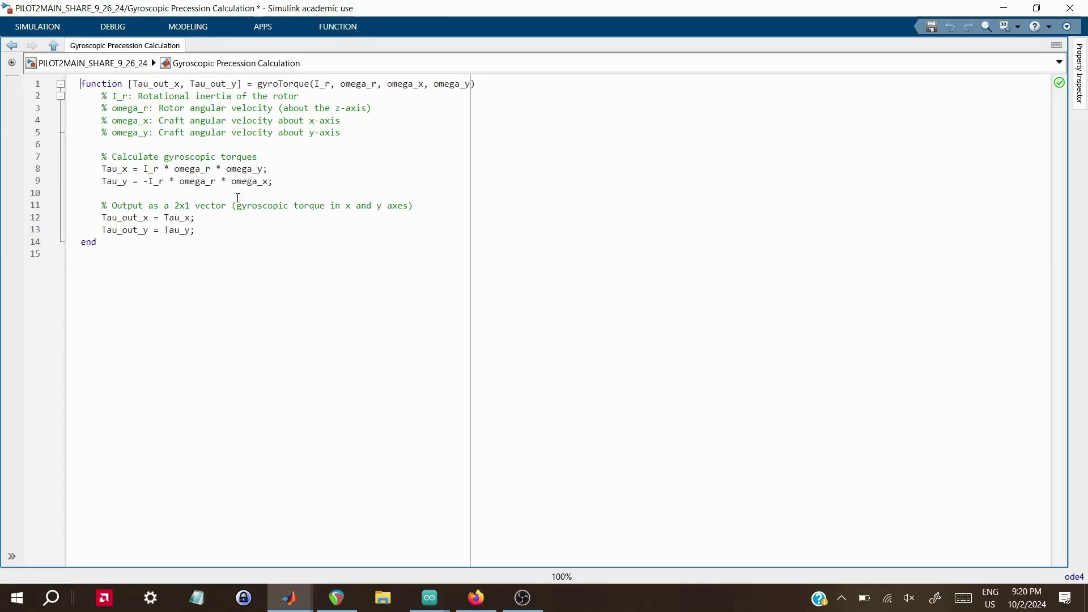
left_click(77, 63)
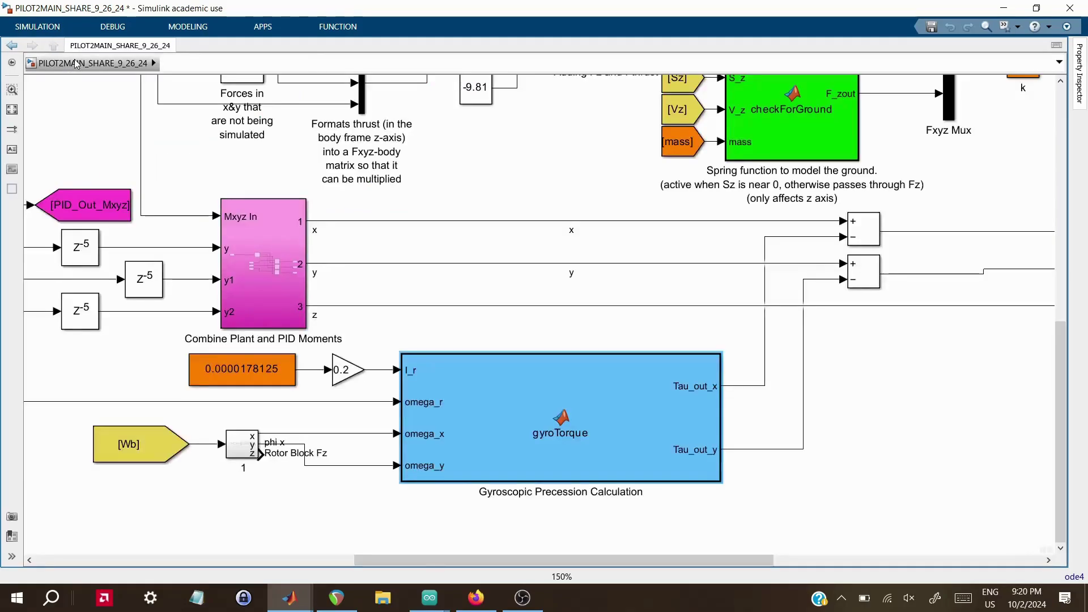
- Fit the diagram to the window and trace the signal feeding the gyroscopic torque block
left_click(12, 110)
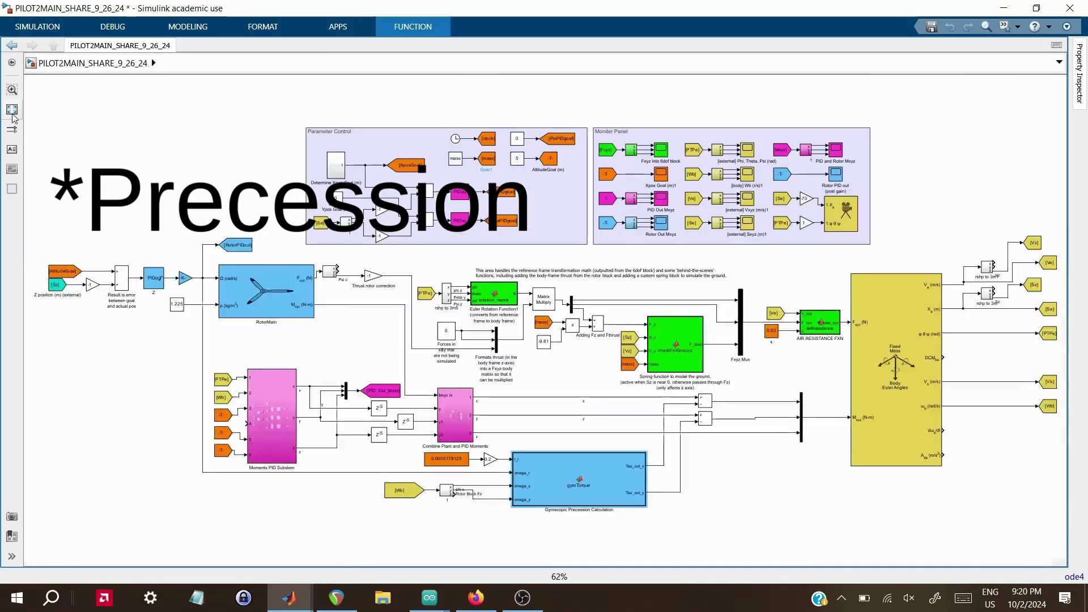
left_click(202, 364)
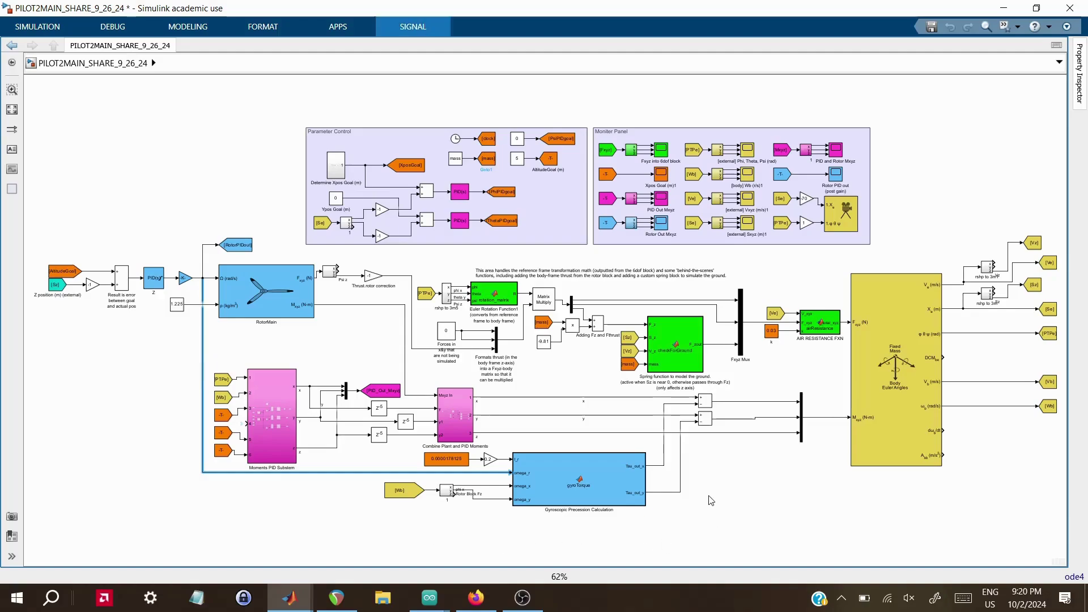
mouse_move(711, 500)
left_mouse_down()
mouse_move(662, 448)
mouse_move(746, 478)
left_mouse_up()
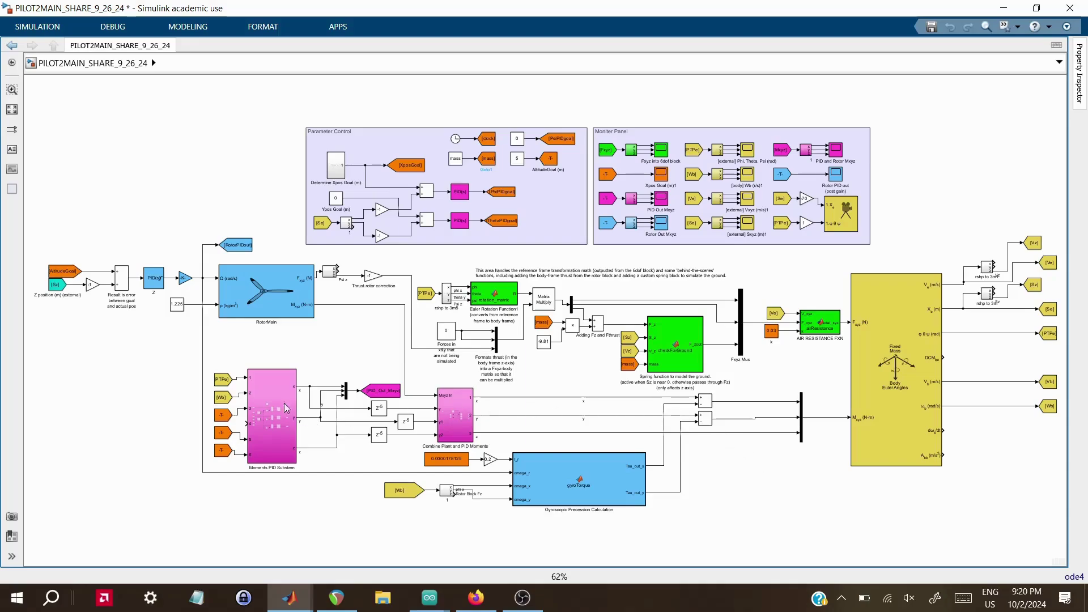
- Select the AltitudeGoal source, its Parameter Control counterpart, and the Z PID controller
left_click(65, 272)
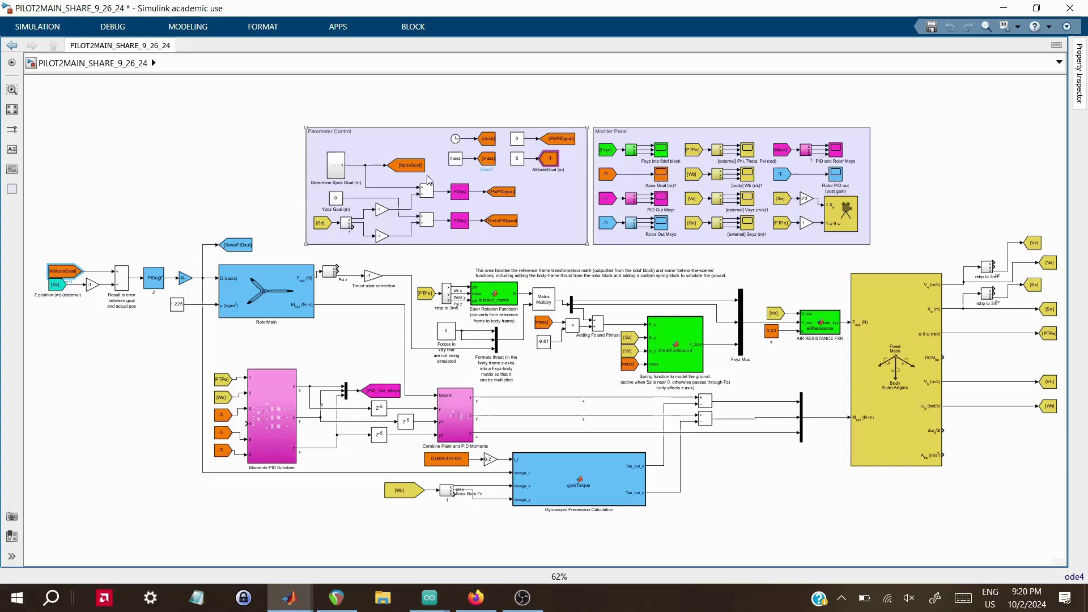
left_click(549, 160)
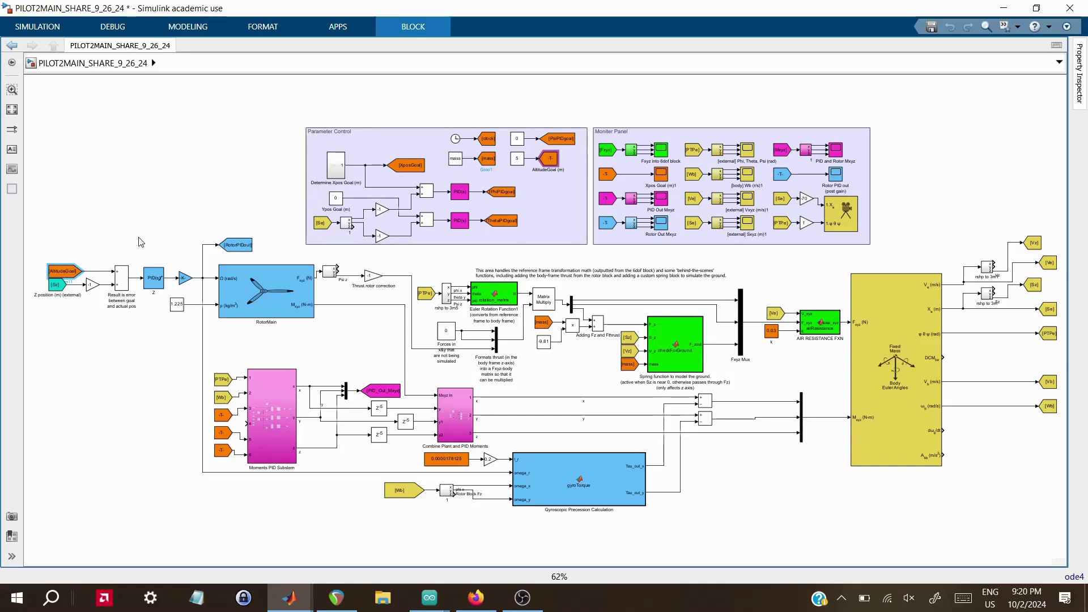
left_click(157, 280)
left_click(278, 422)
double_click(277, 419)
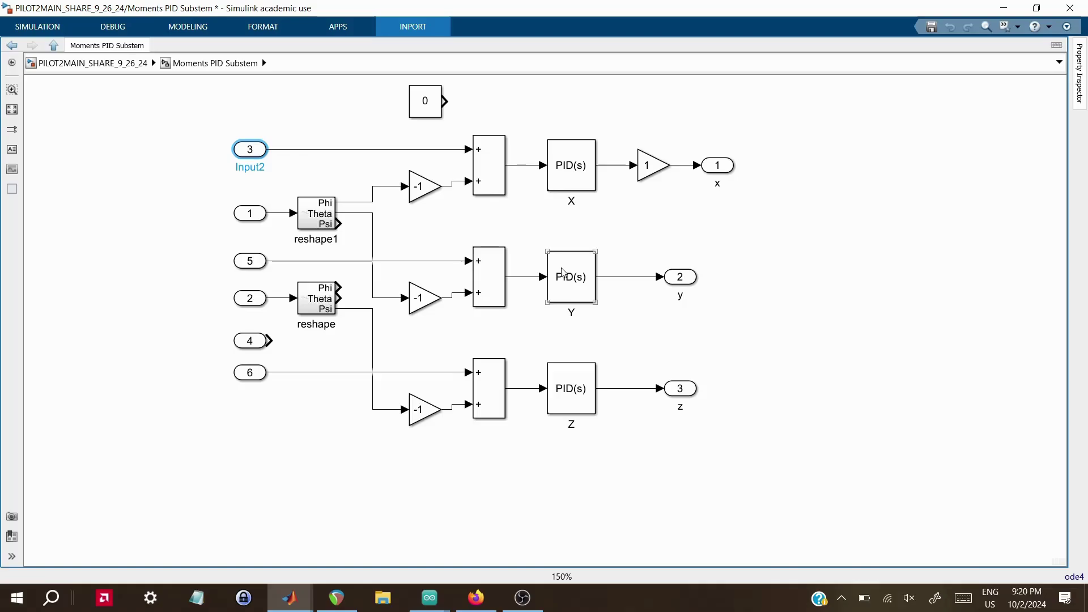
left_click(120, 67)
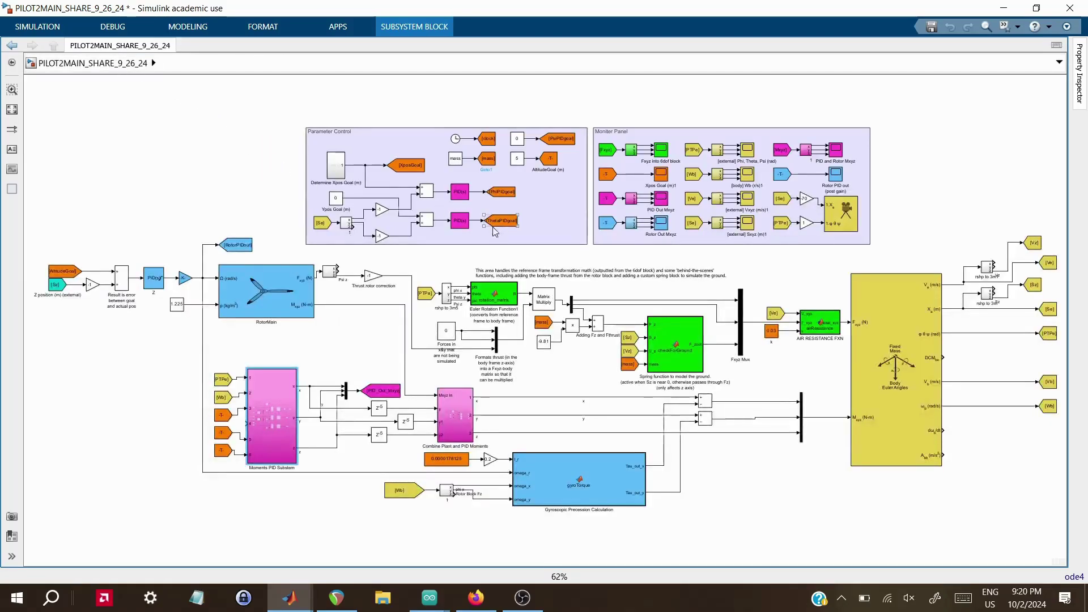
left_click(222, 433)
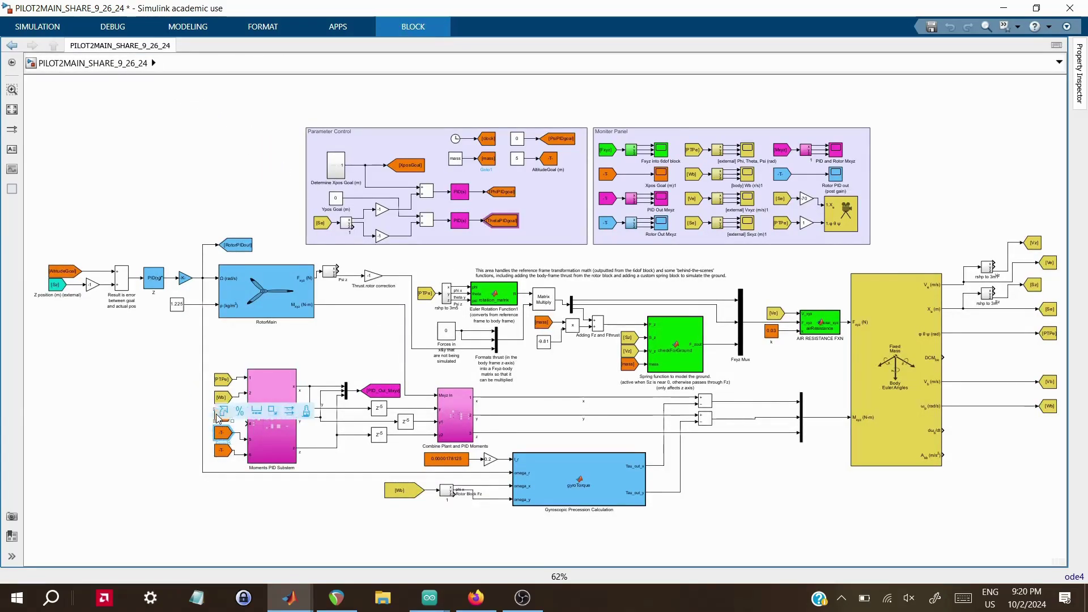
left_click(223, 415)
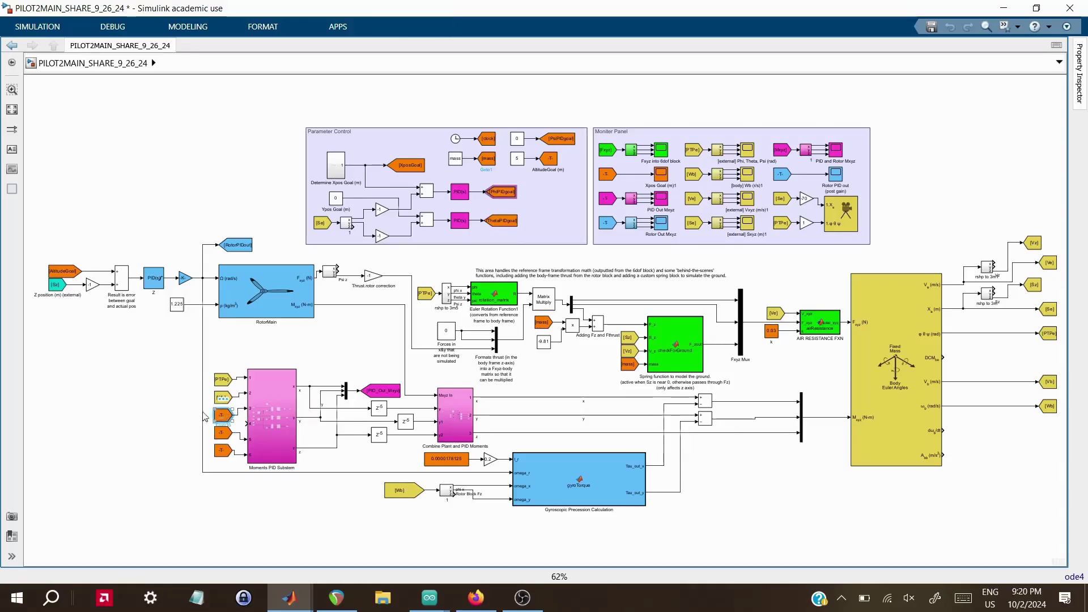
left_click(217, 454)
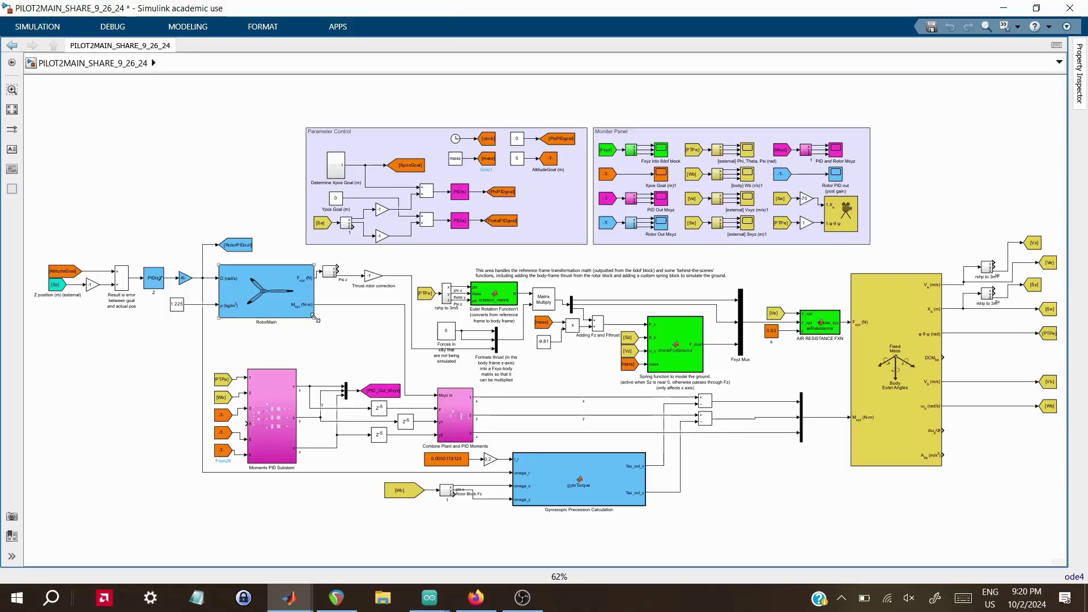
left_click(333, 337)
left_click(458, 221)
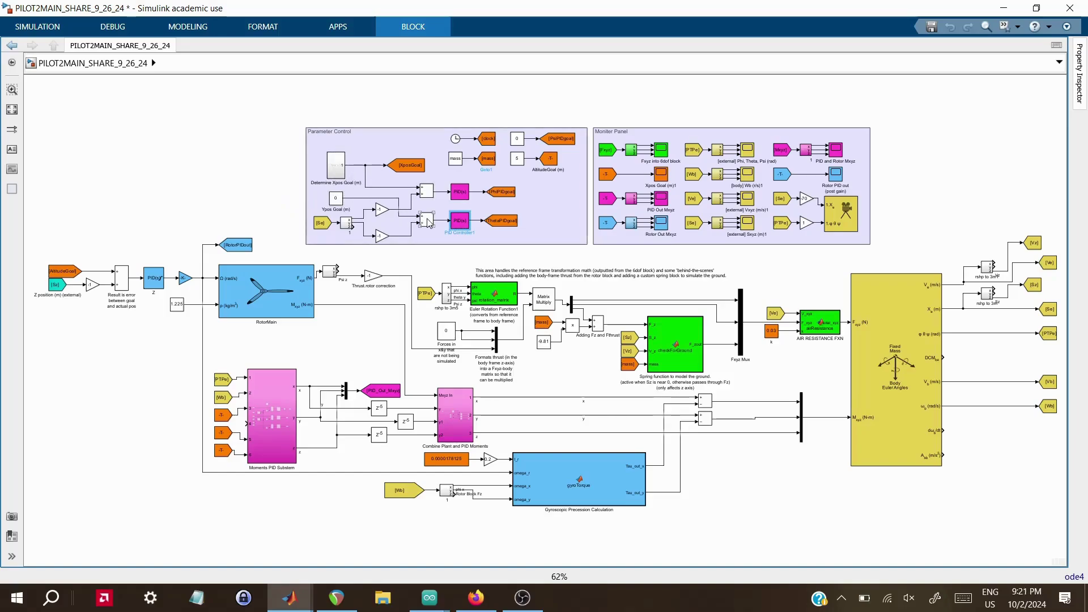
left_click(492, 196)
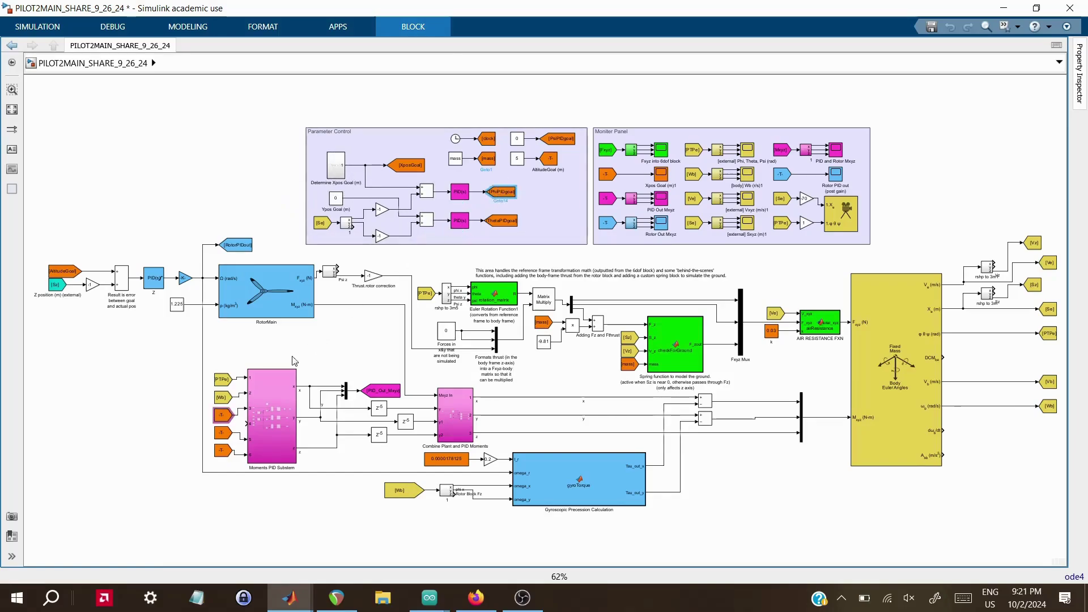
left_click(222, 431)
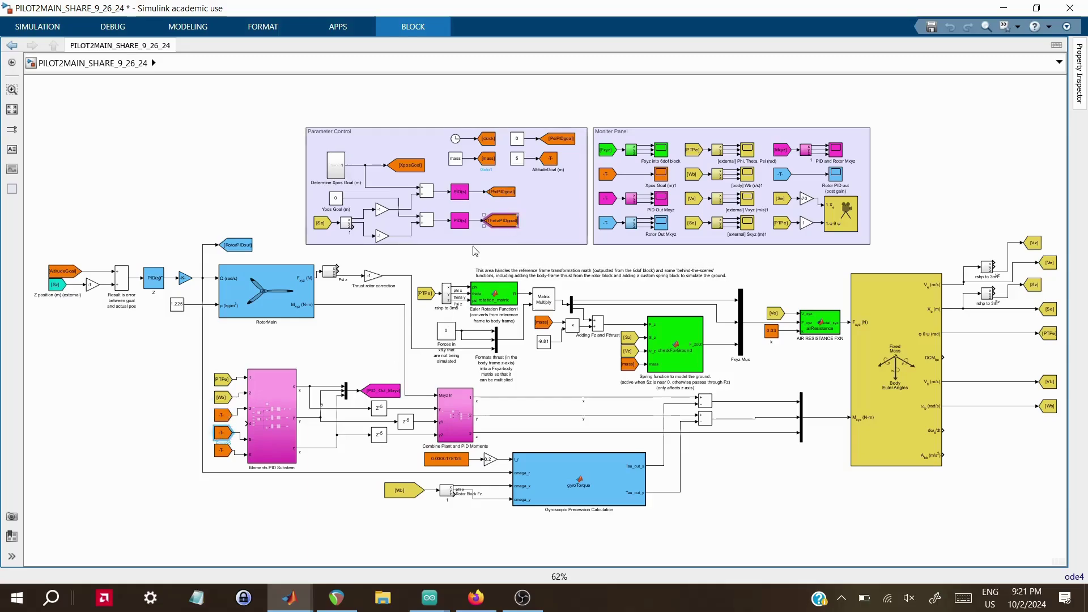
left_click(360, 342)
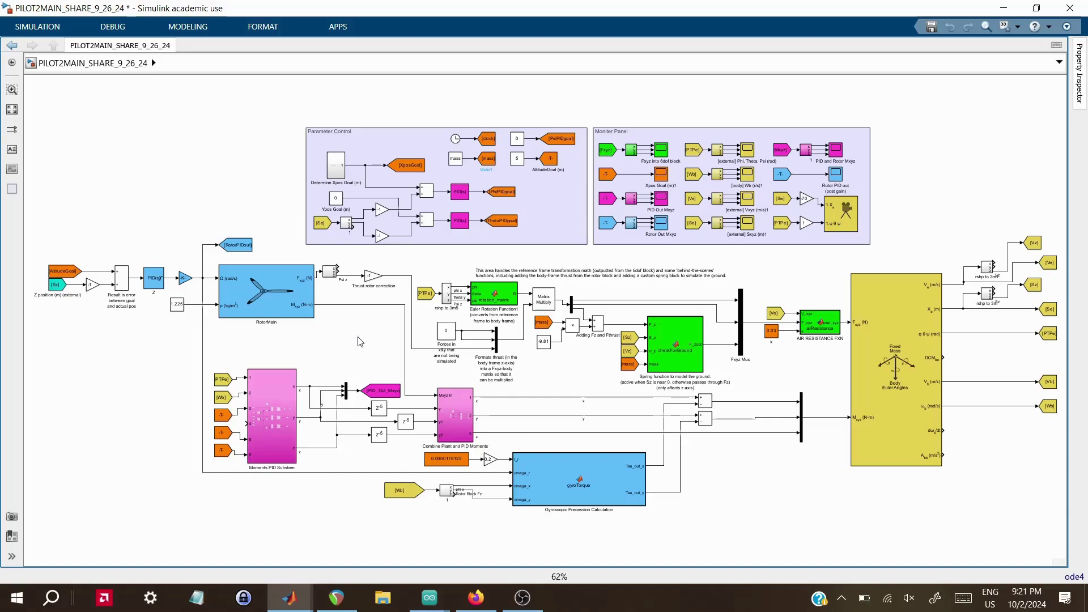
left_click(379, 413)
left_click(405, 422)
left_click(382, 434)
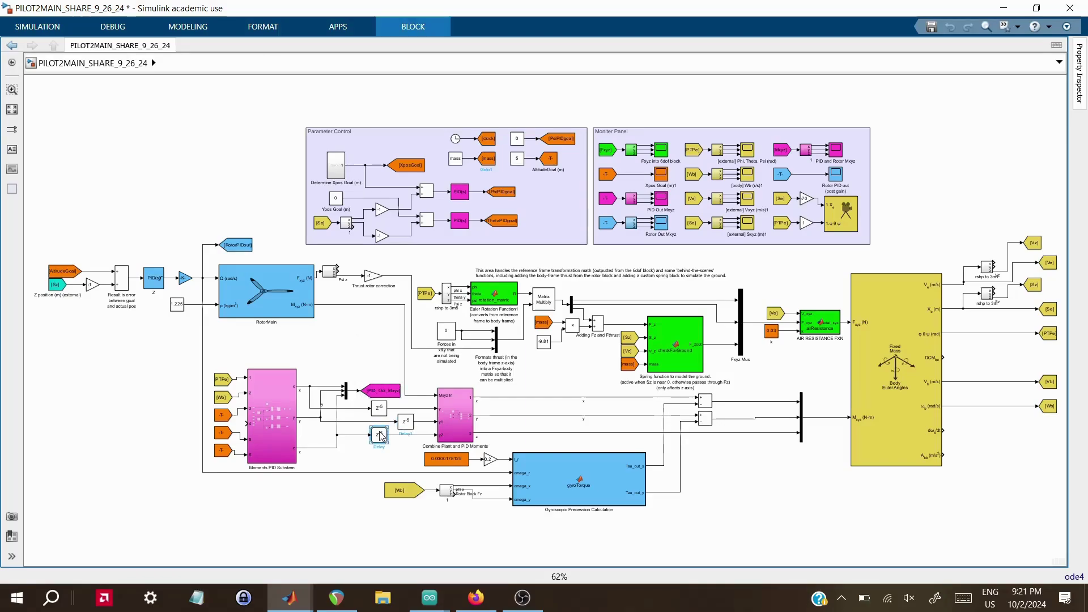
left_click(362, 458)
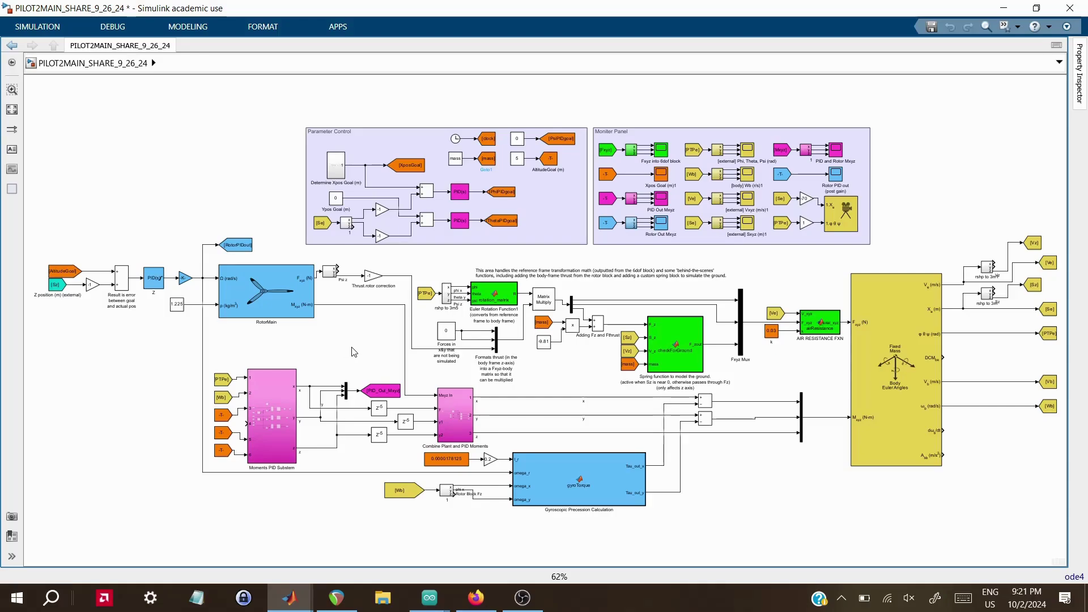
left_click(670, 357)
scroll(671, 357, "up", 6)
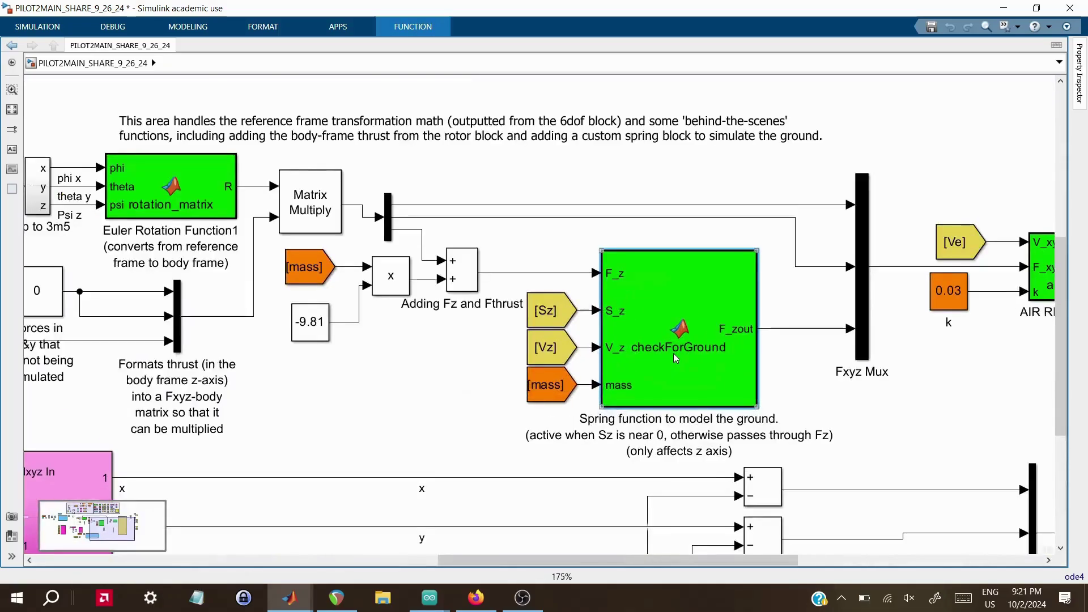
double_click(674, 353)
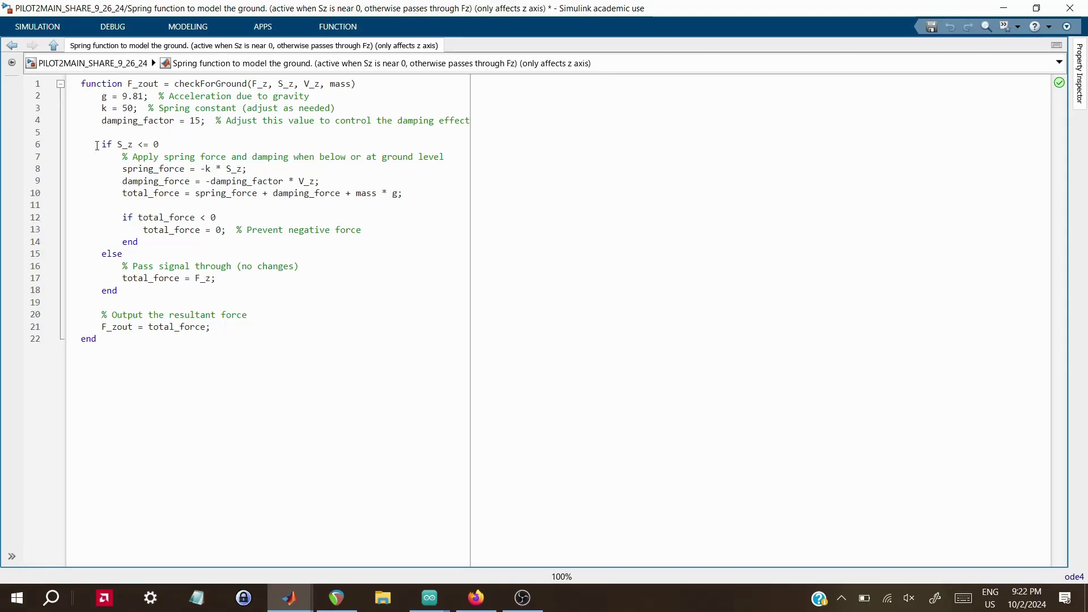
key("Escape")
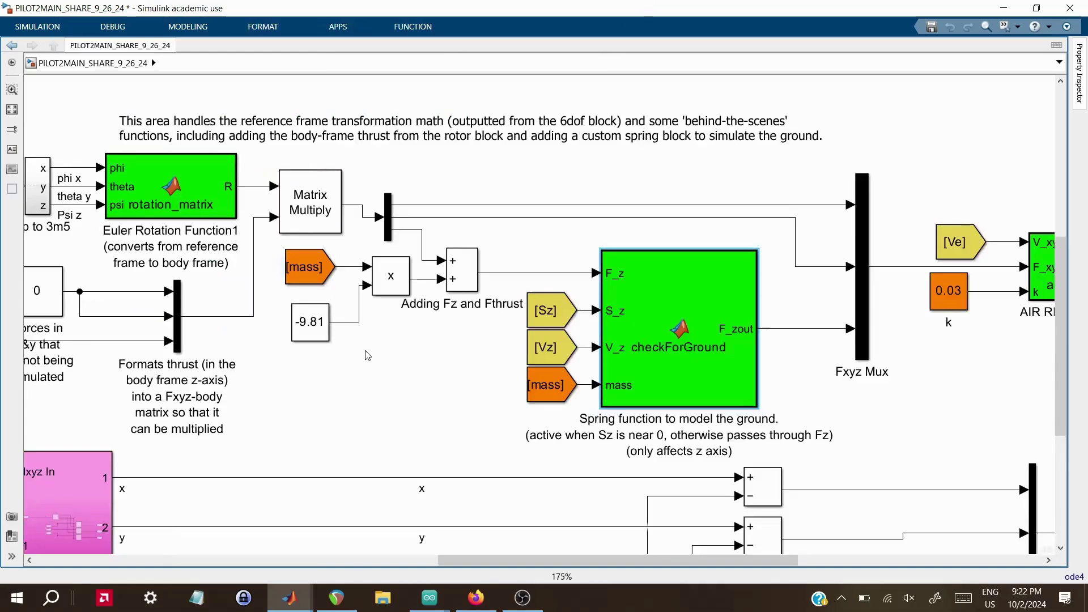
left_click(367, 355)
key("space")
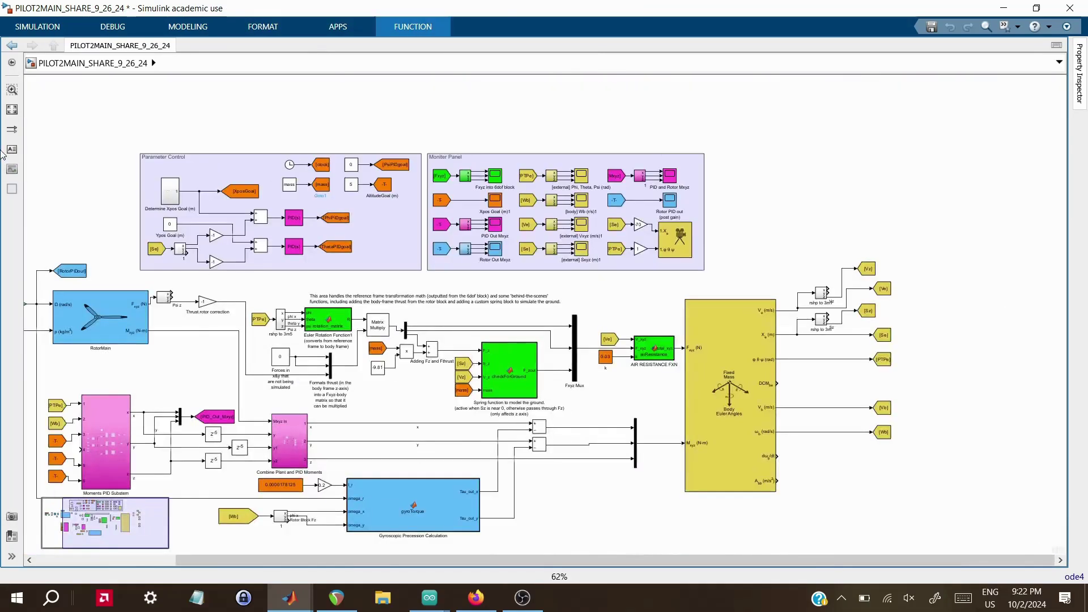
left_click(11, 110)
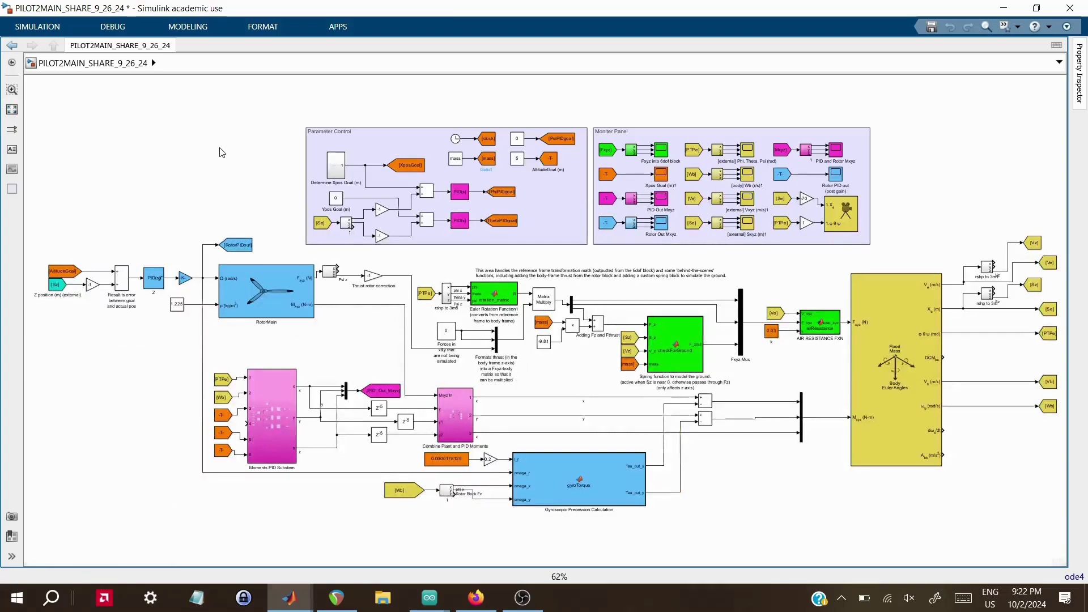